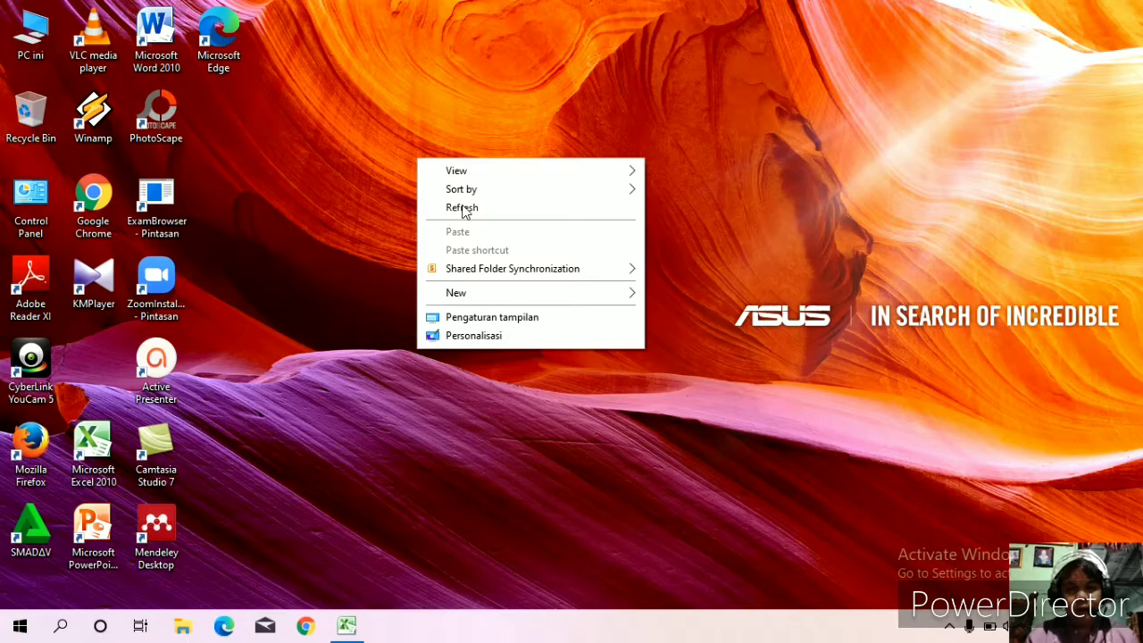
left_click(463, 208)
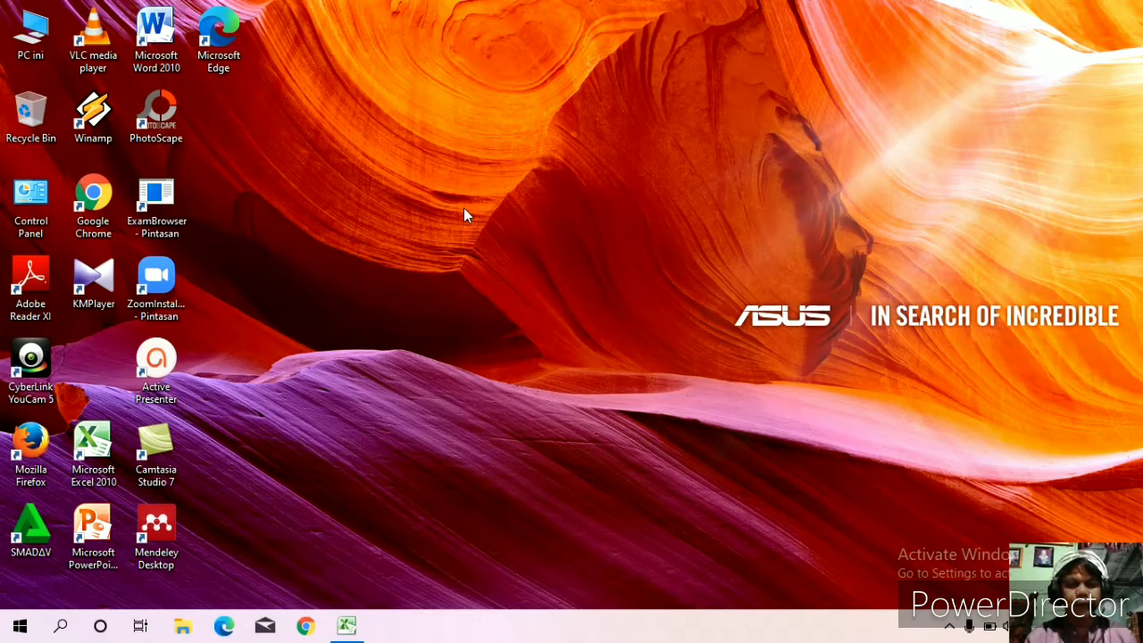
right_click(543, 282)
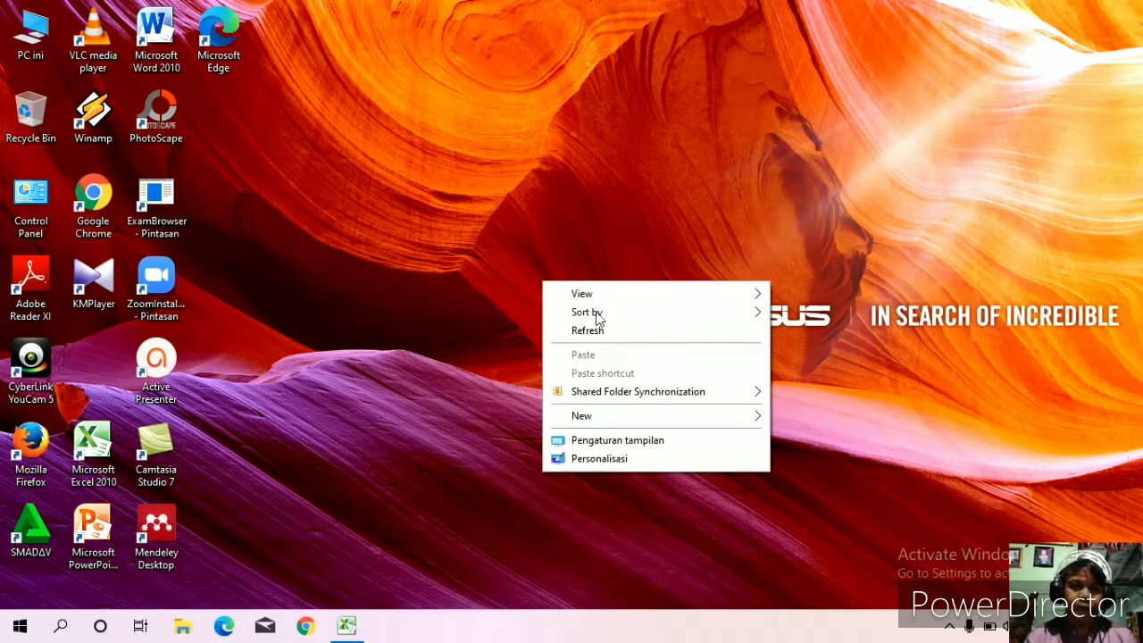
left_click(589, 330)
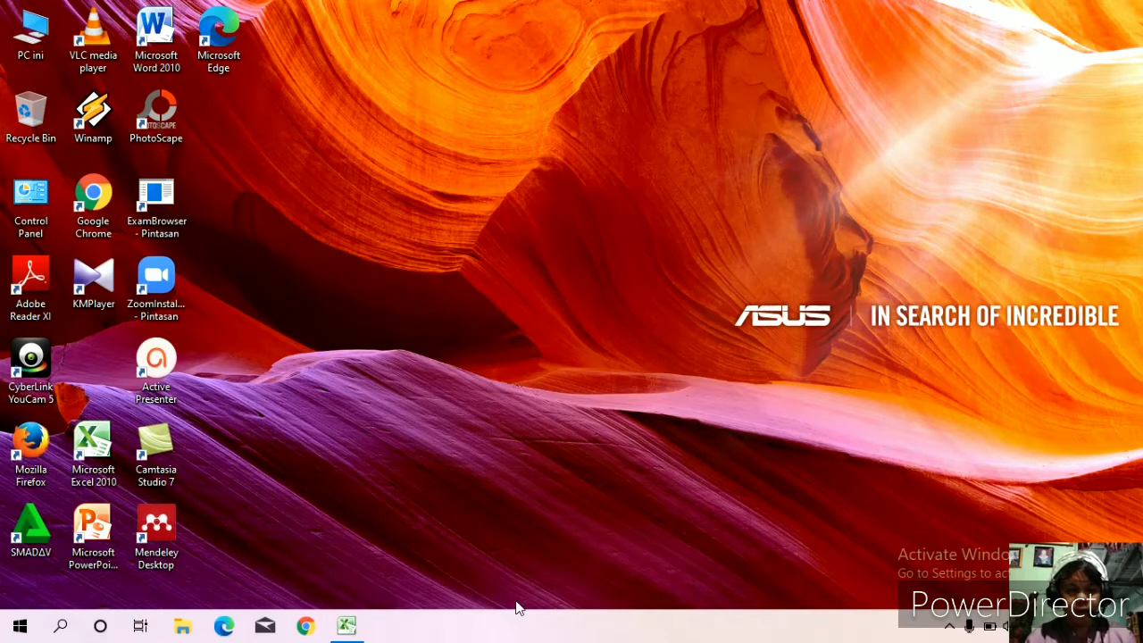
- Switch to the open Book1 workbook in Excel and look over the example height table and charts on Sheet1
left_click(347, 627)
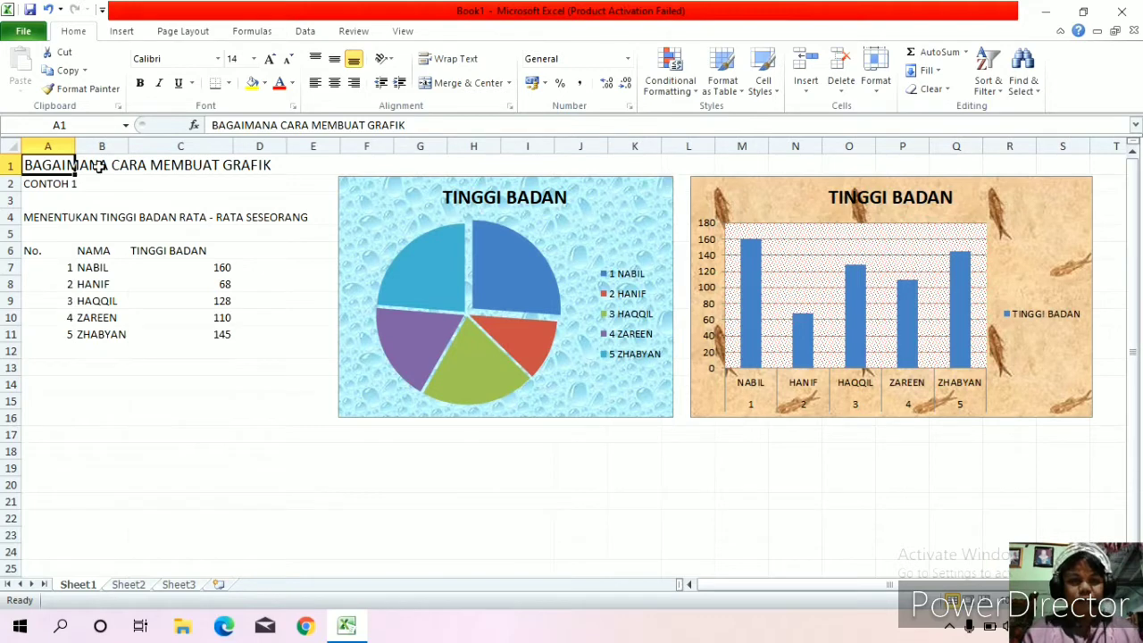
left_click(107, 216)
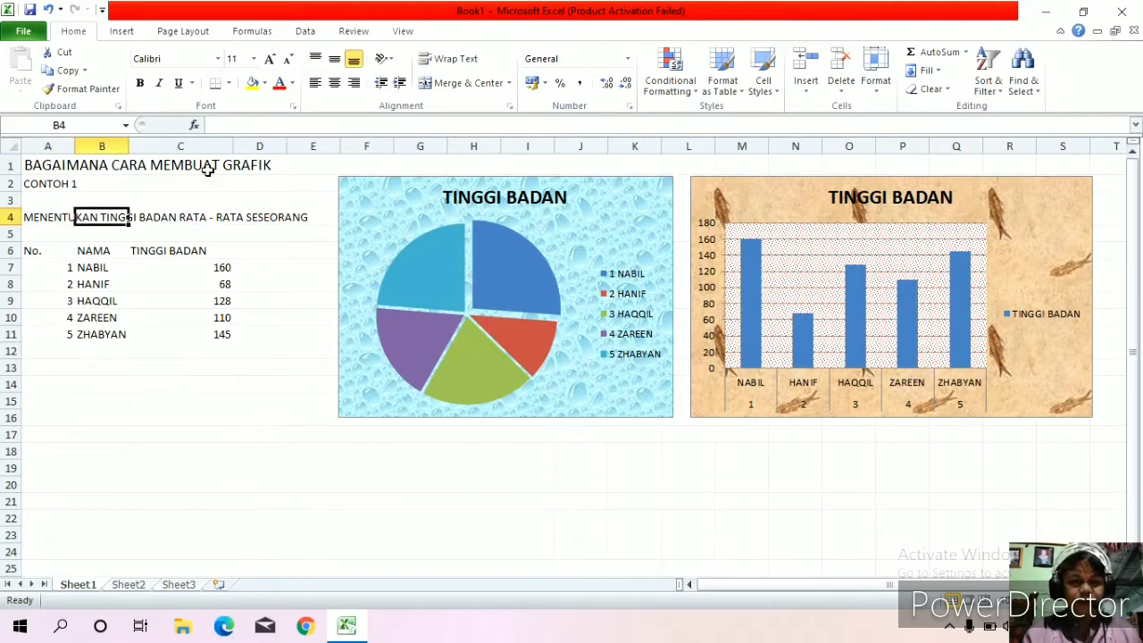
left_click(70, 383)
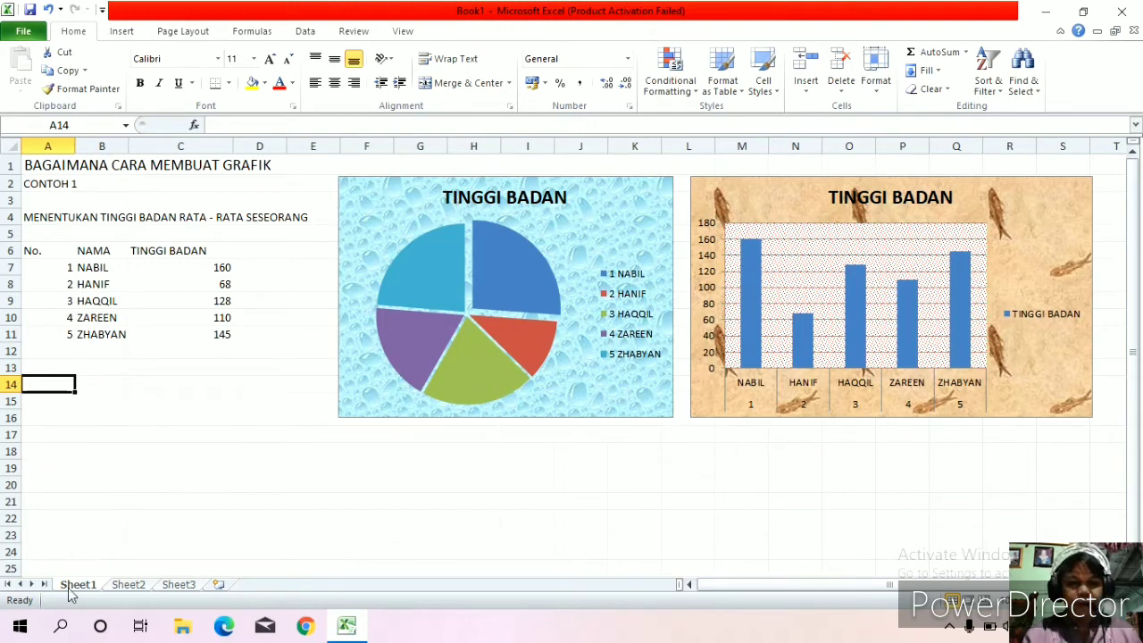
- On Sheet2, enter the title BAGAIMANA CARA MEMBUAT GRAFIK in cell A1
left_click(129, 585)
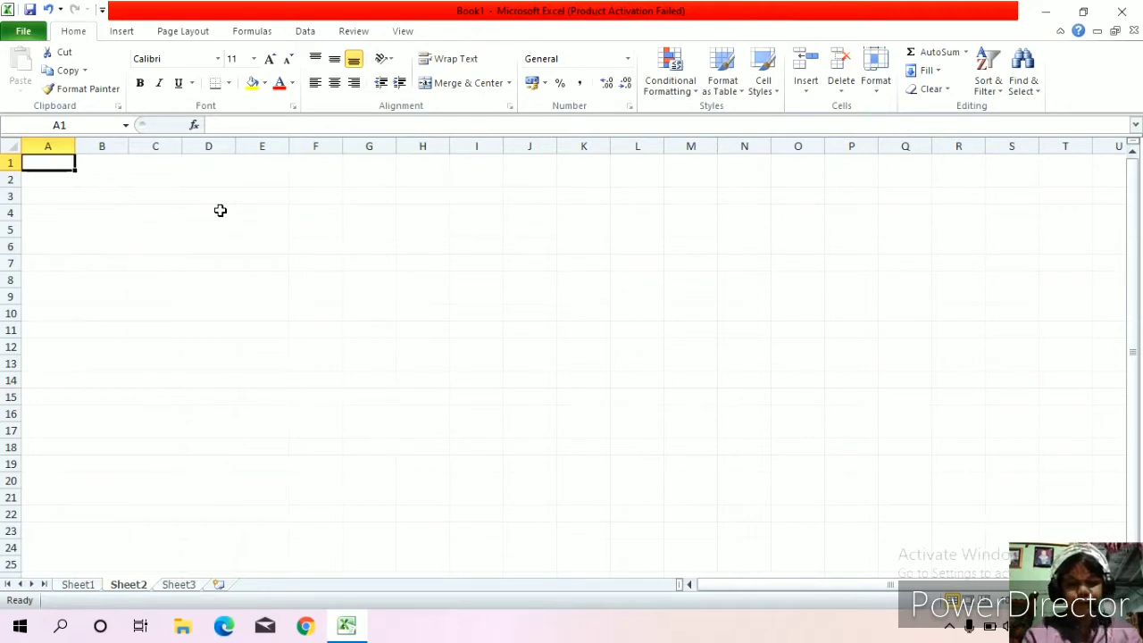
type("BAGAIMA")
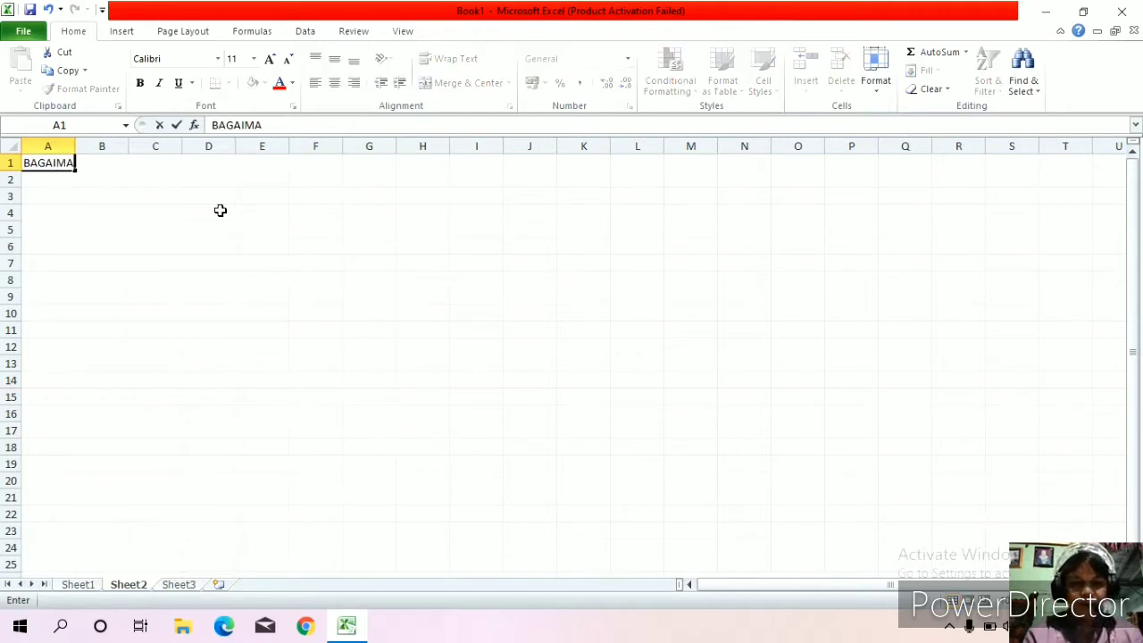
type("NA CARA ")
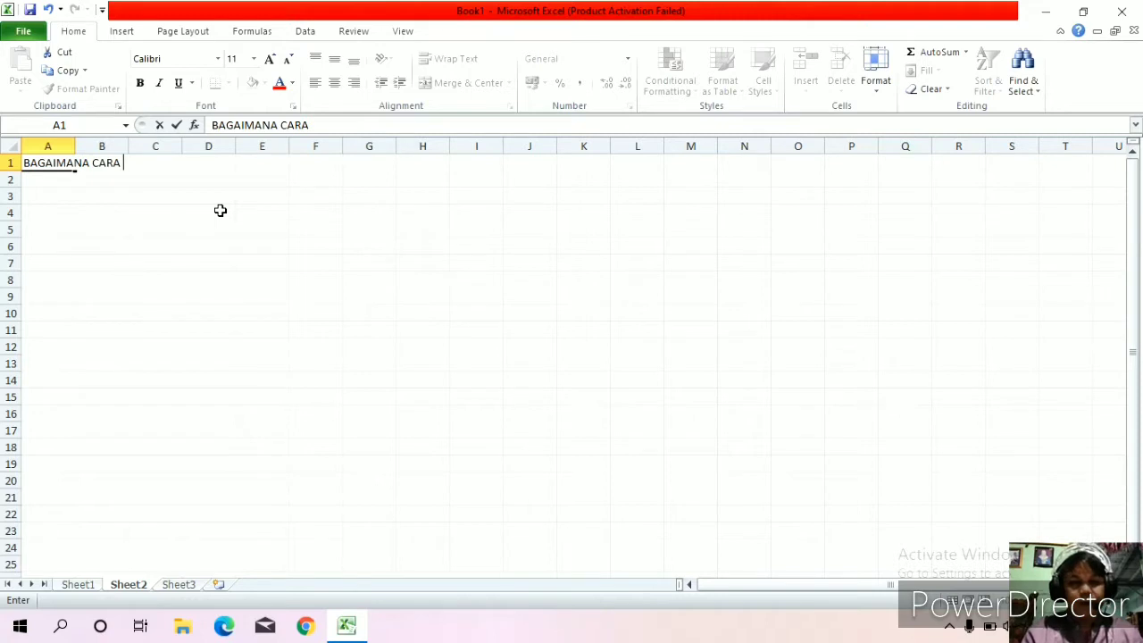
type("MEMBUAT G")
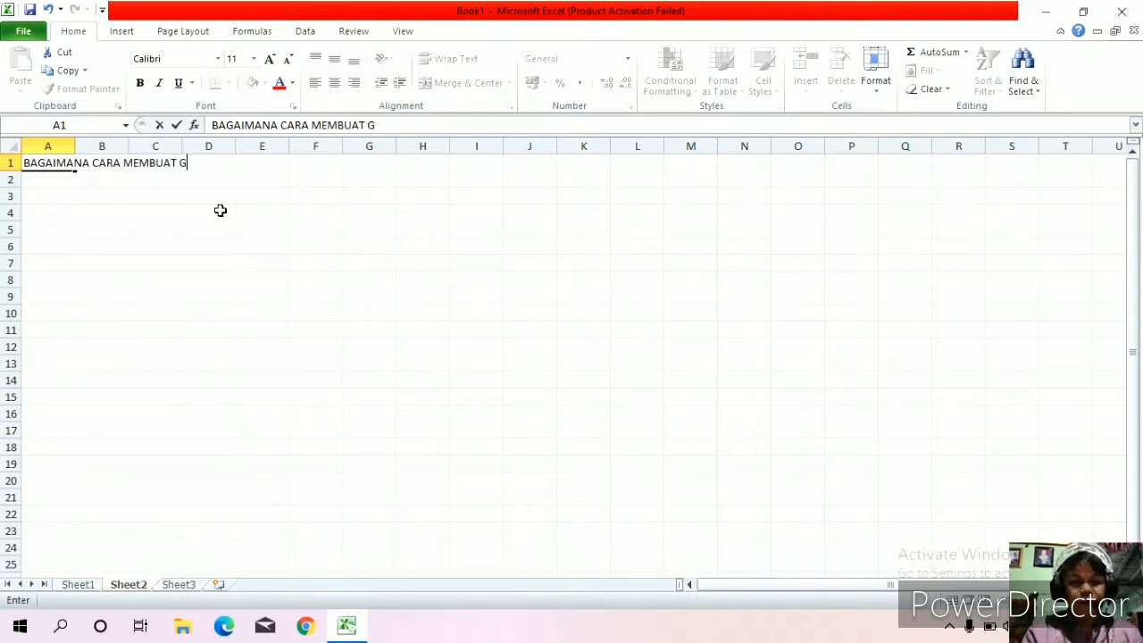
type("RAFIK")
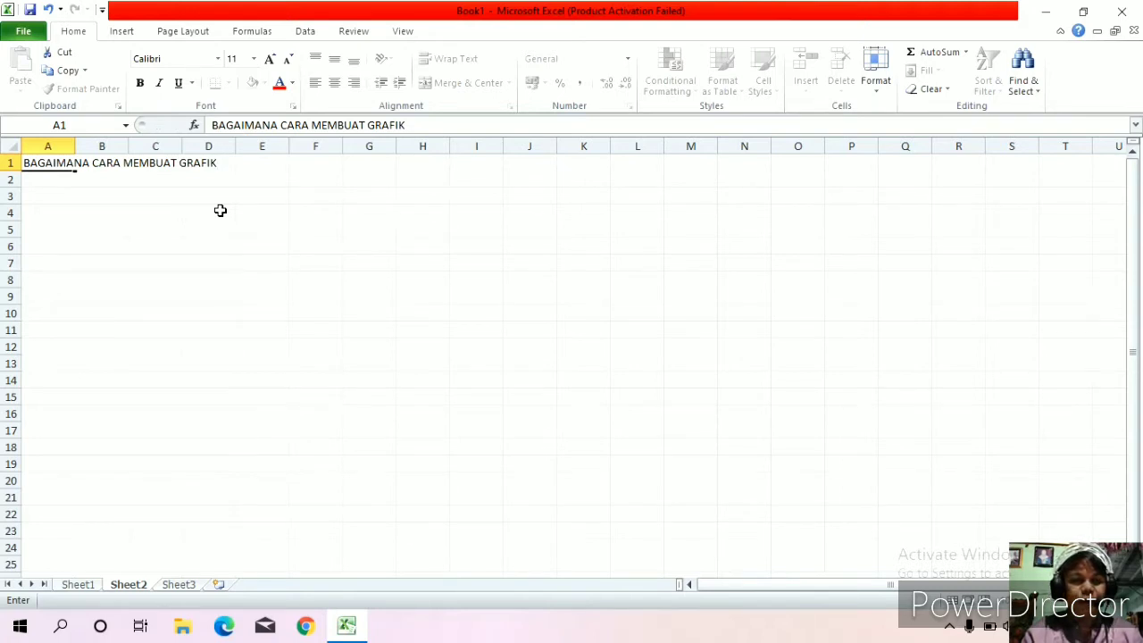
key("Return")
key("Return")
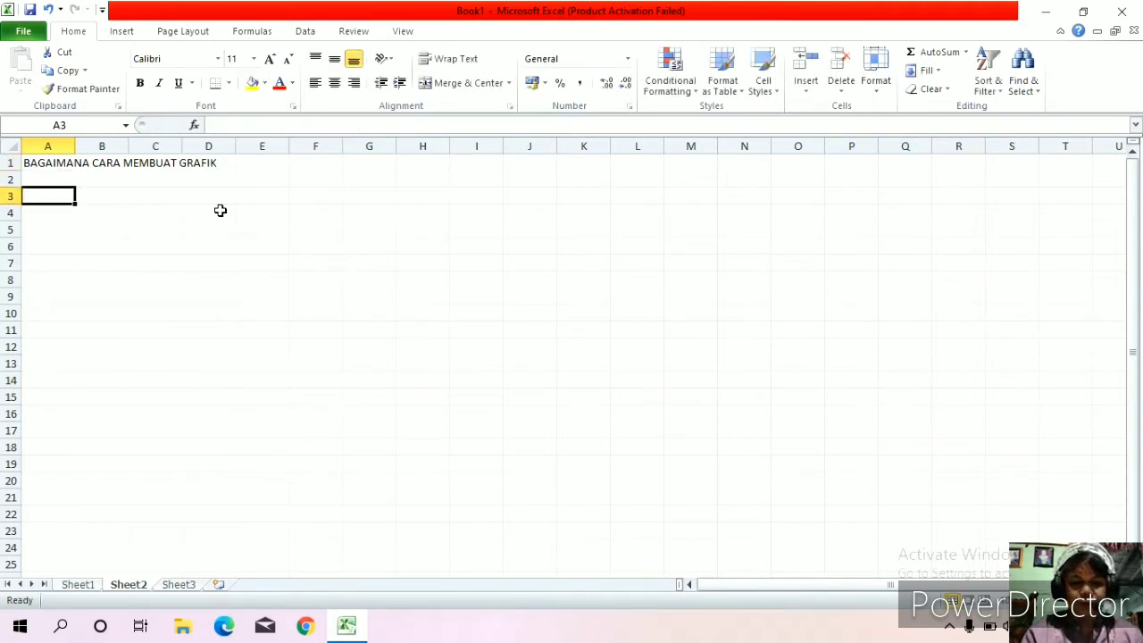
- Enter the subtitle CONTOH MENENTUKAN TINGGI BADAN SESEORANG in cell A3
type("CONTOH")
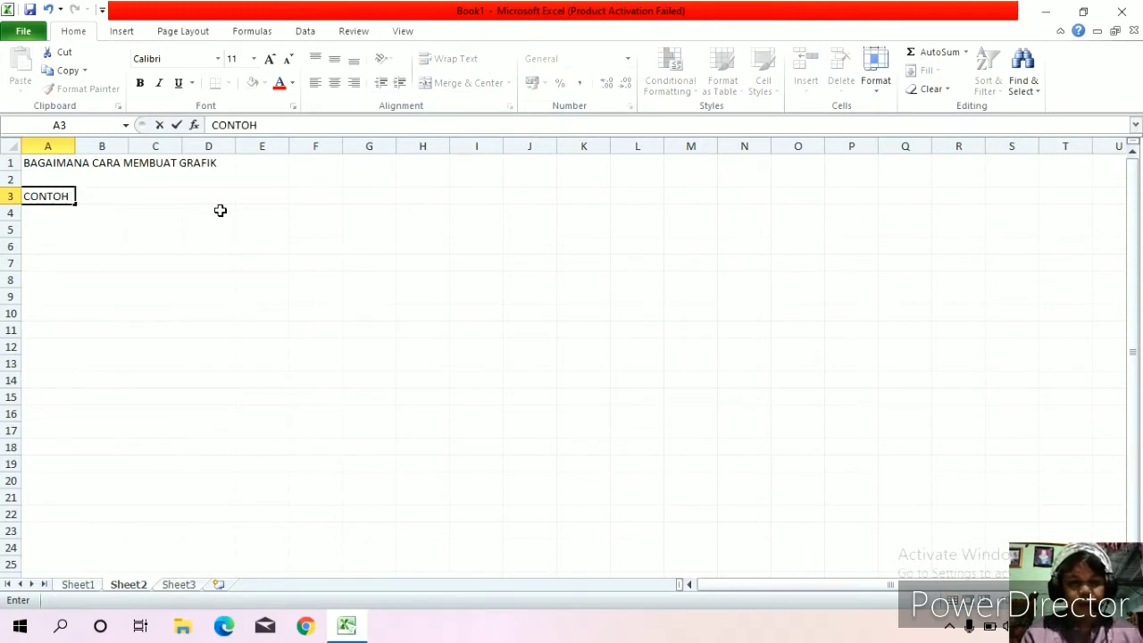
type(" ME")
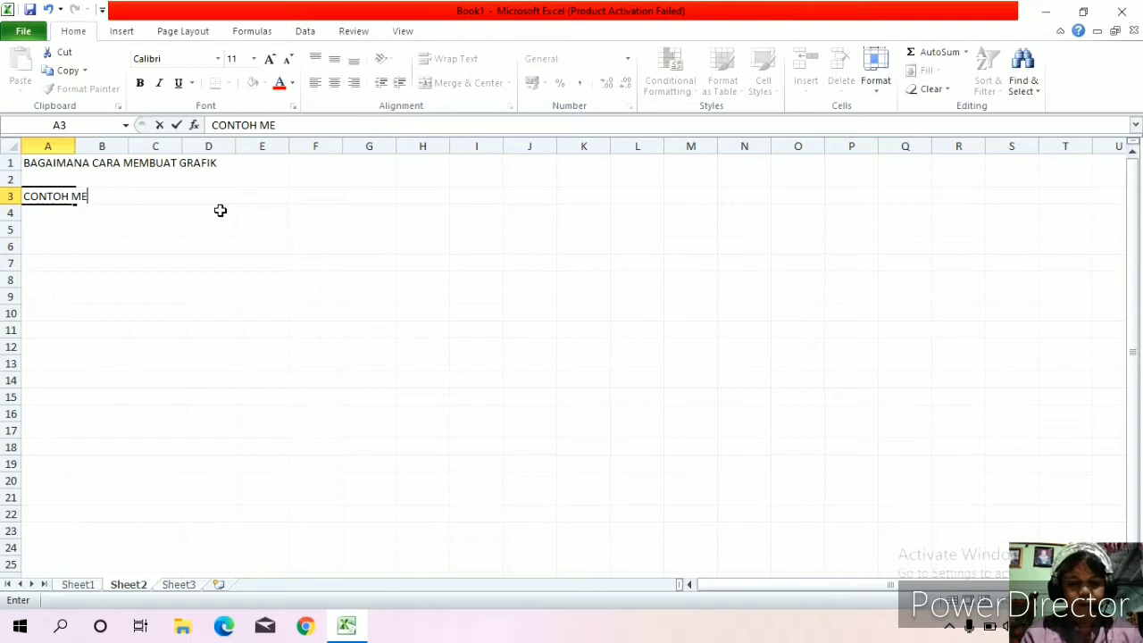
type("NENTUKAN")
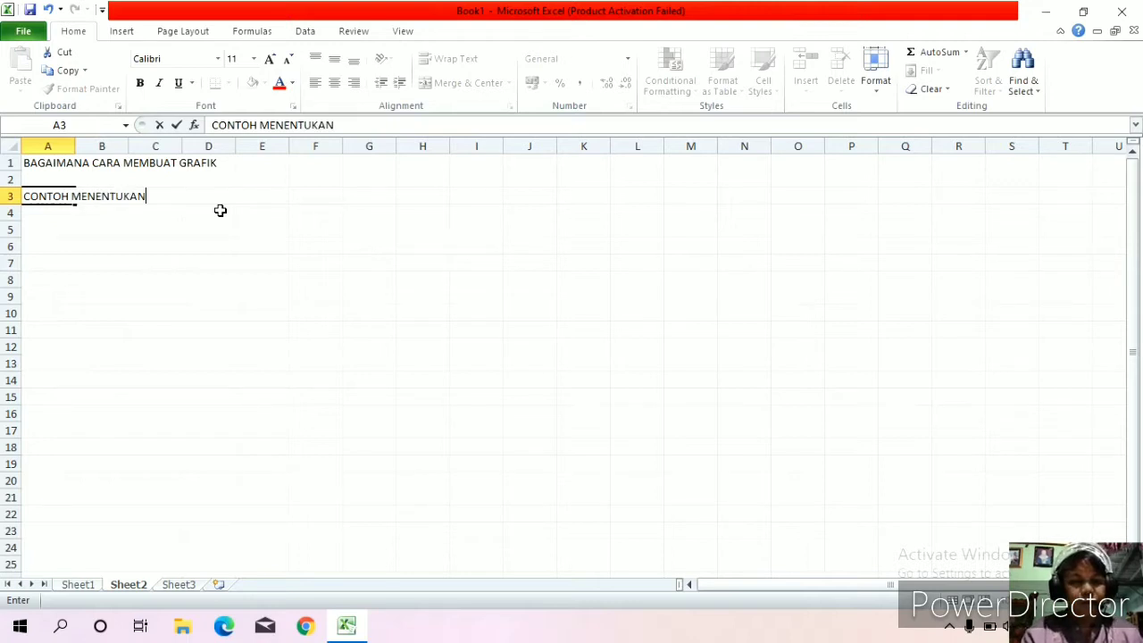
type(" TIN")
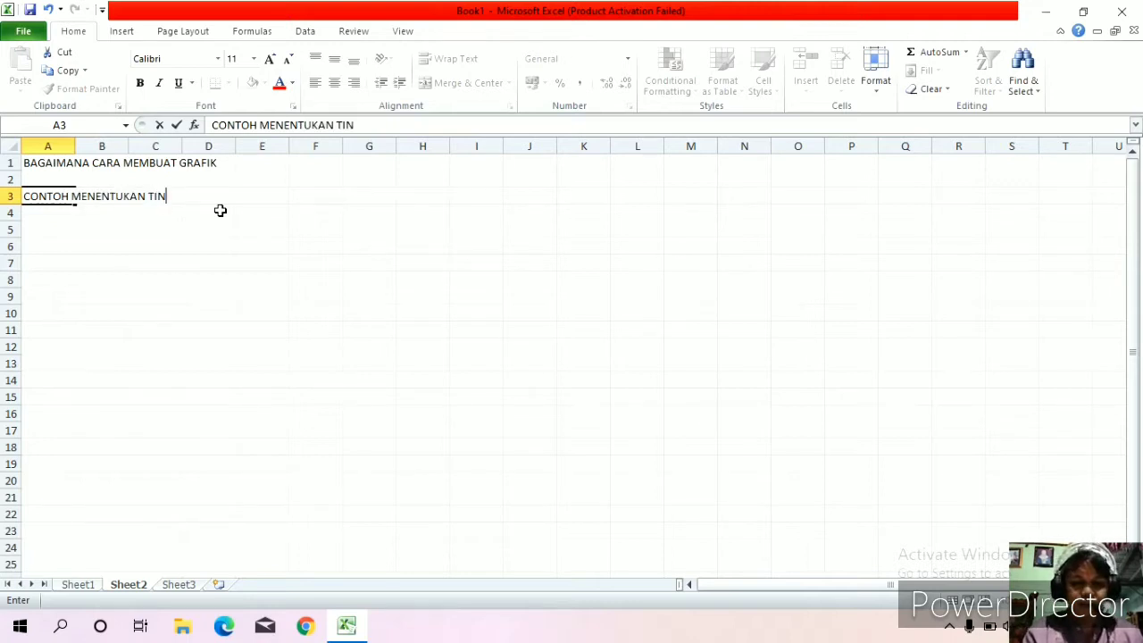
type("GGI BAD")
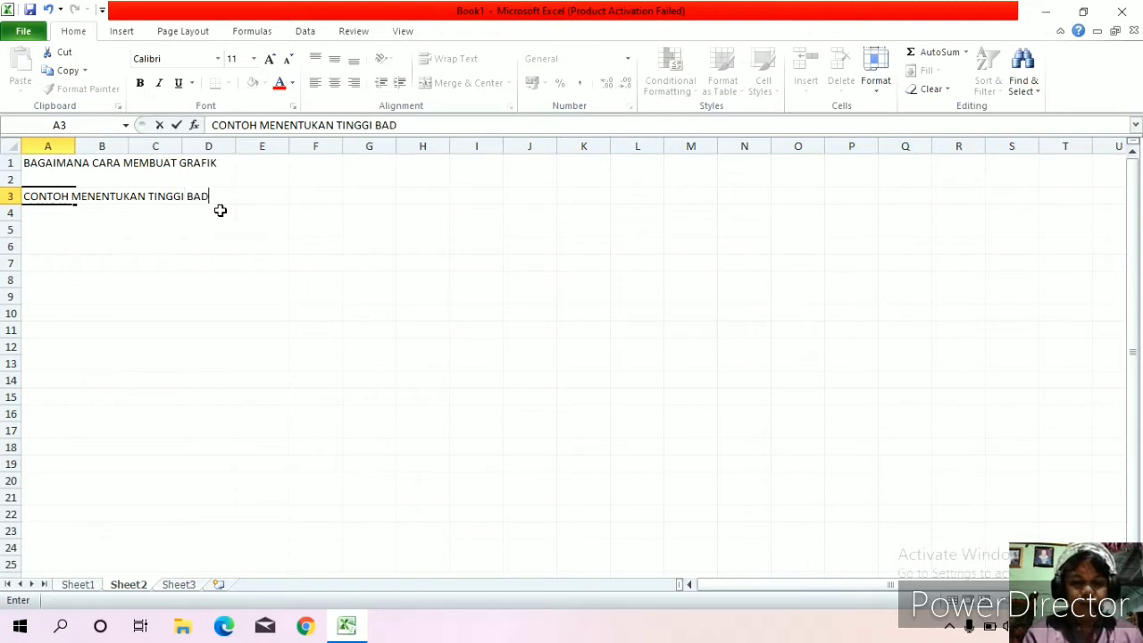
type("AN SES")
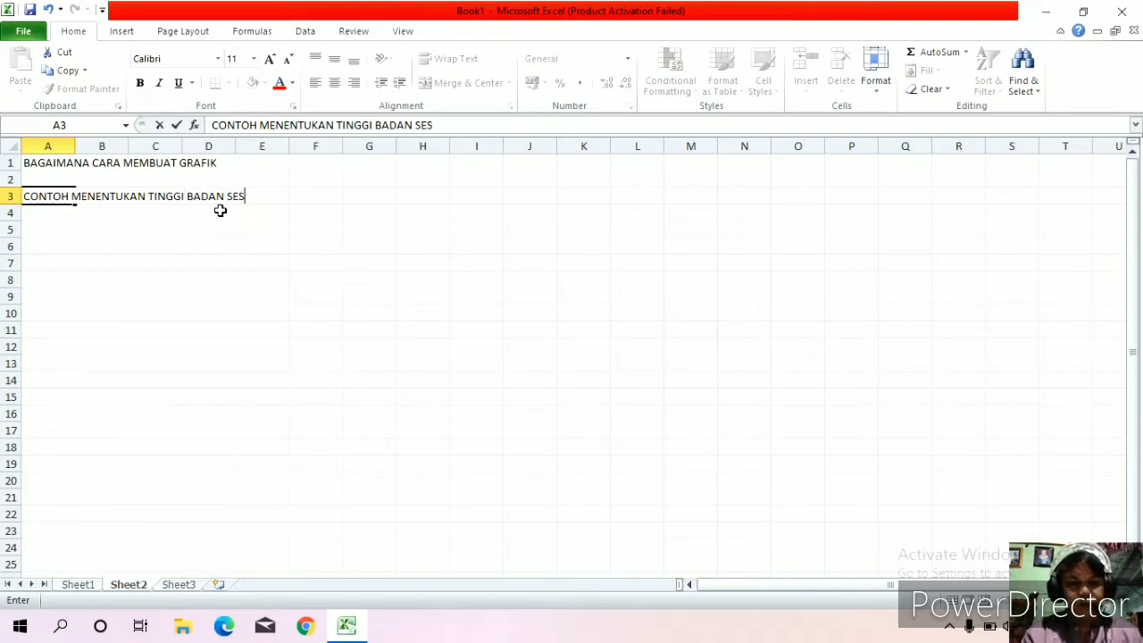
type("EORANG")
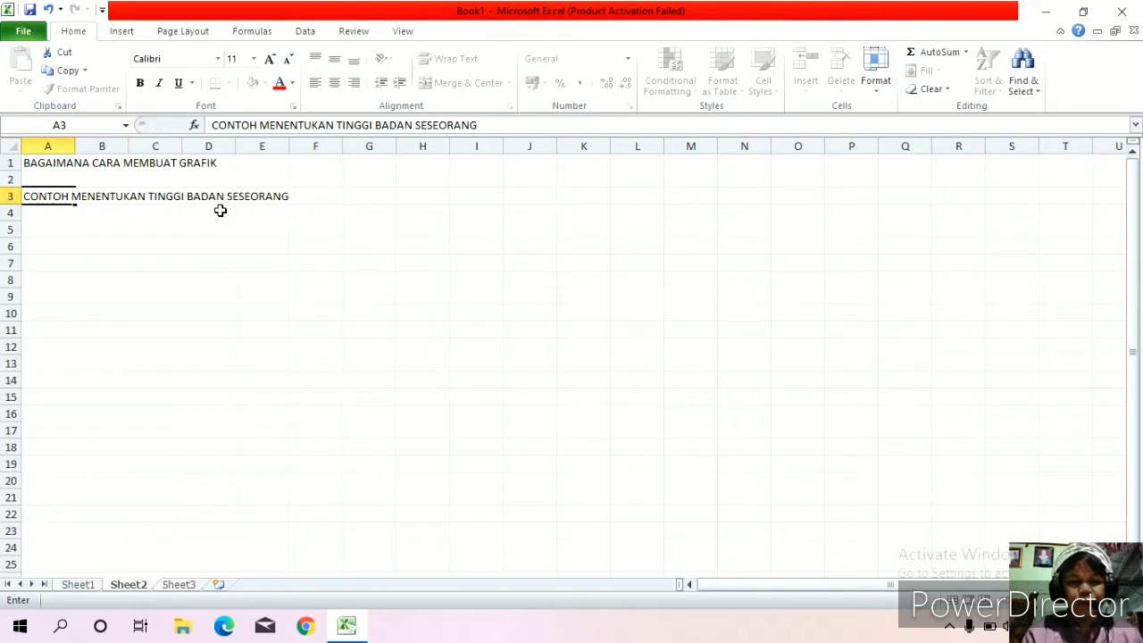
key("Return")
key("Return")
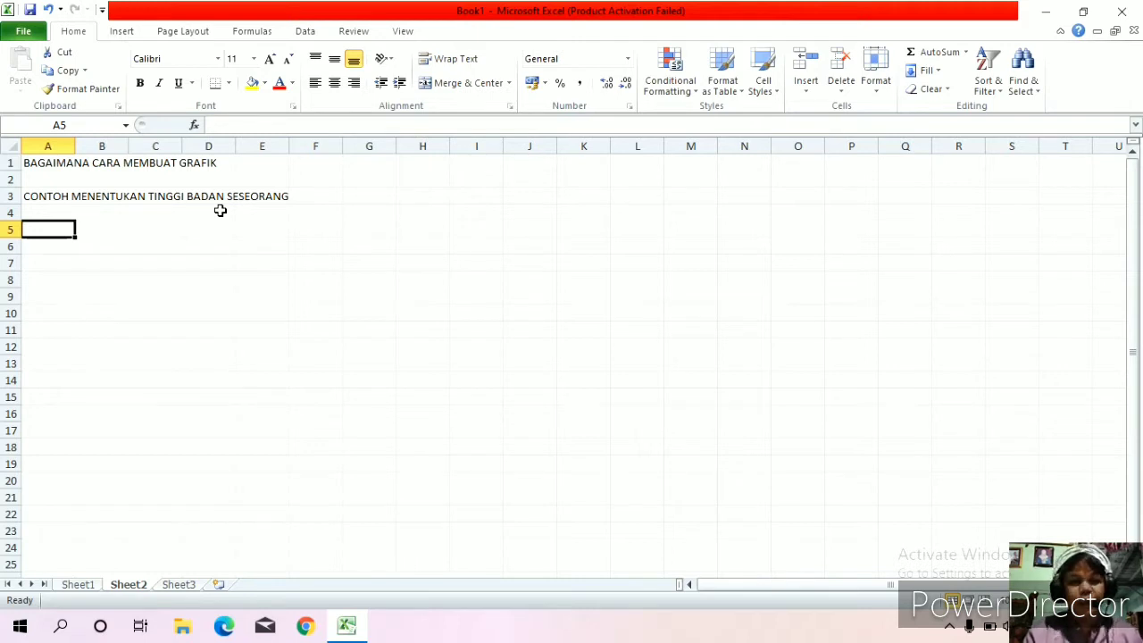
- Enter the column header No. in cell A5 and the row numbers 1 to 5 in A6:A10
type("NO")
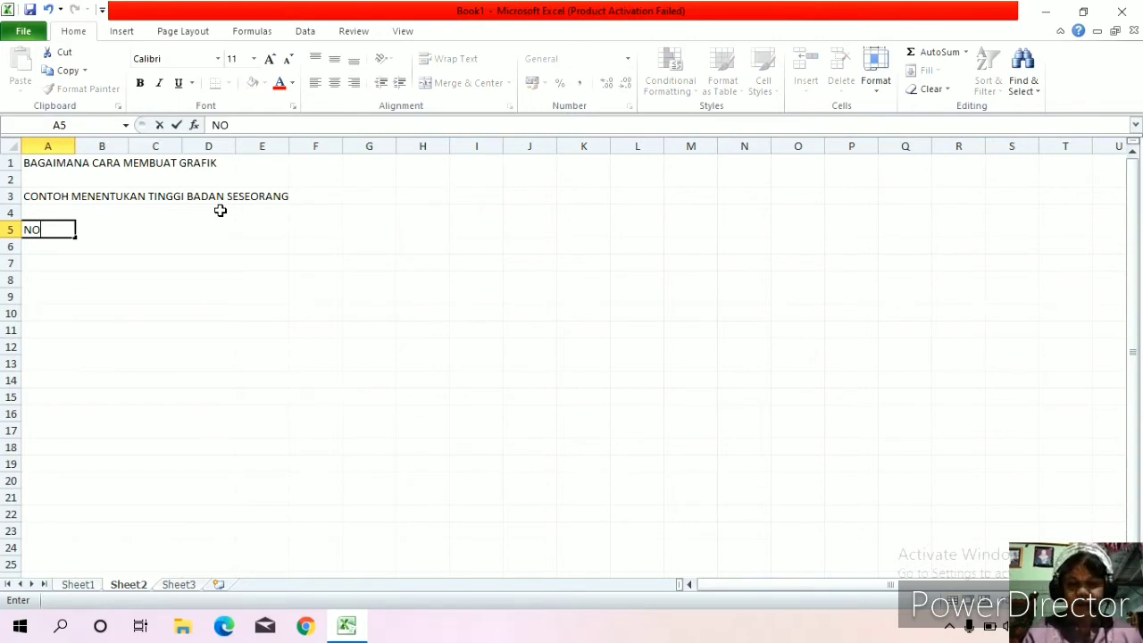
type(".")
key("Return")
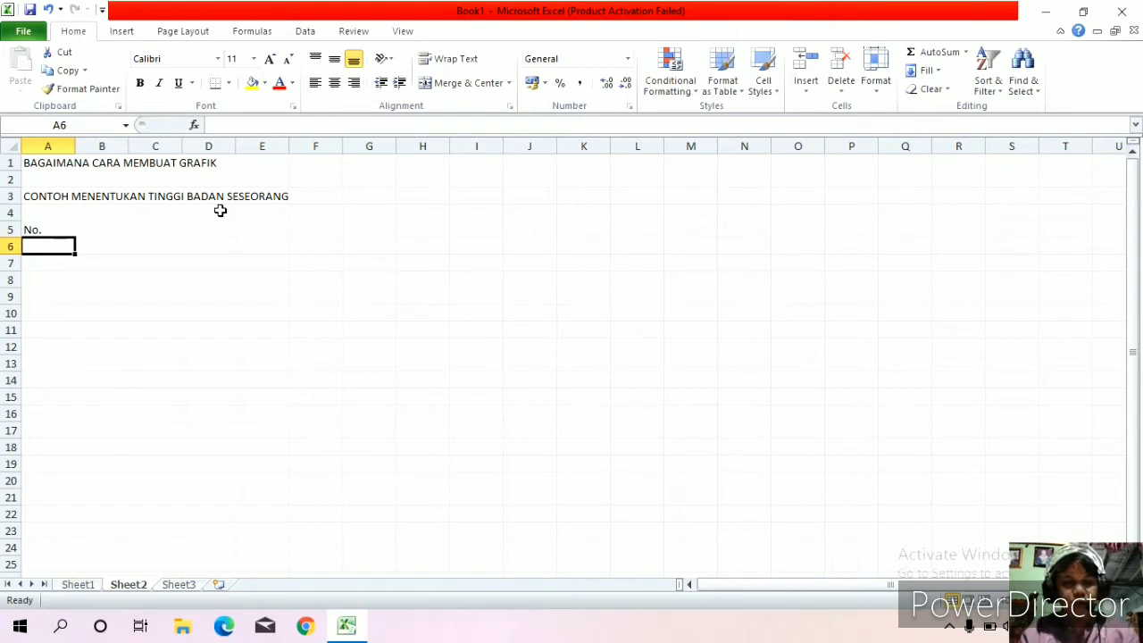
type("1")
key("Return")
type("2")
key("Return")
type("3")
key("Return")
type("4")
key("Return")
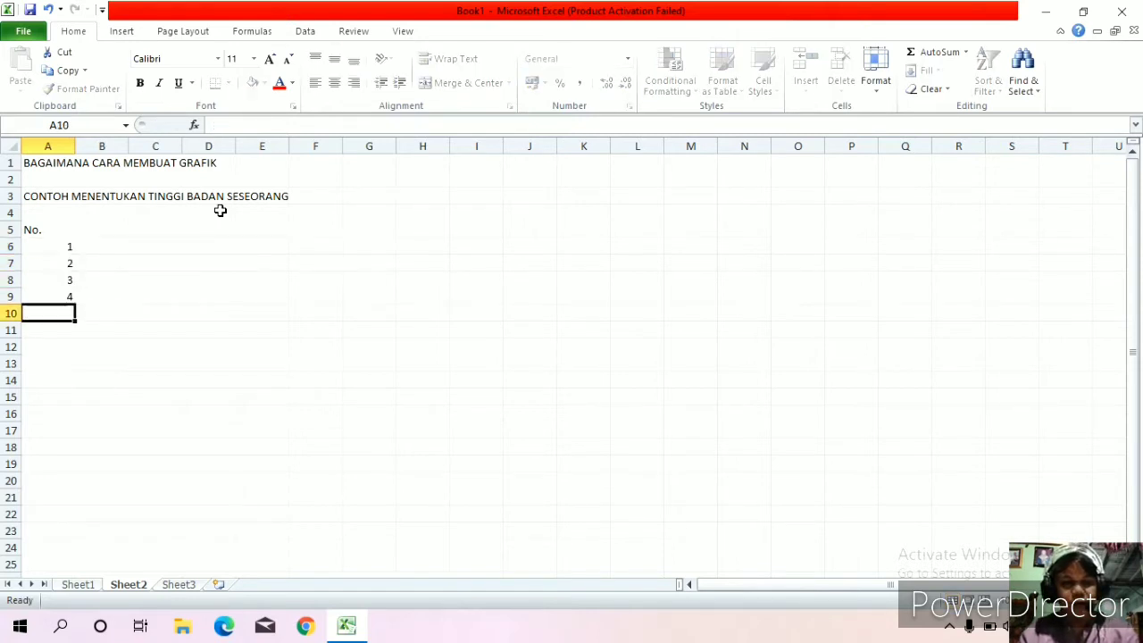
type("5")
key("Tab")
- Enter the column header NAMA in cell B5, beside the No. header
key("Up")
key("Up")
key("Up")
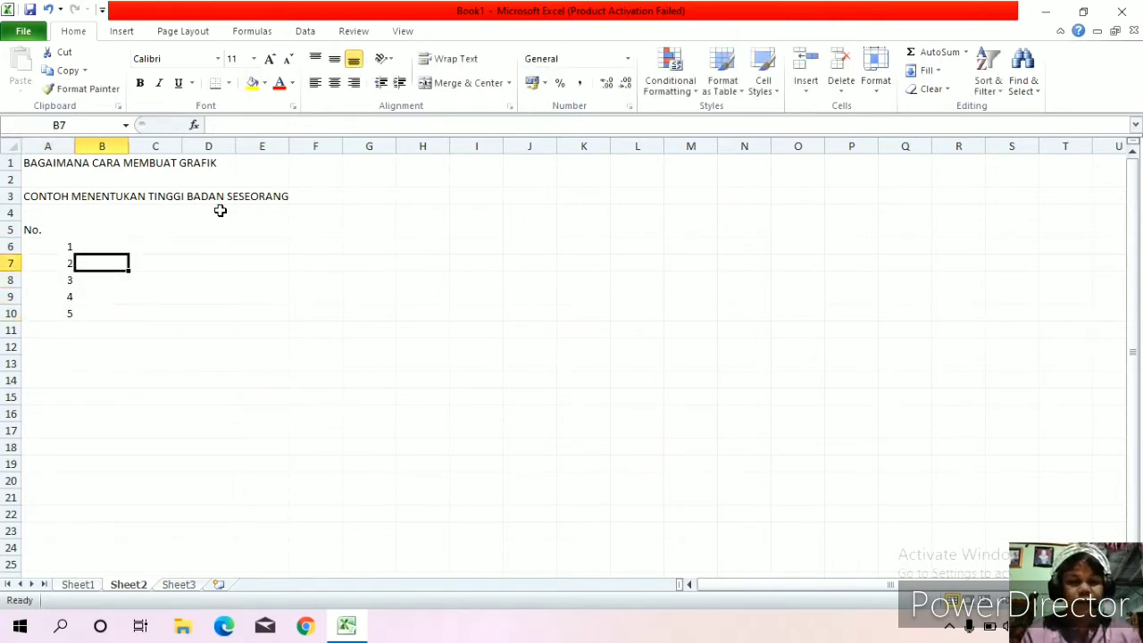
key("Up")
key("Up")
type("NAMA")
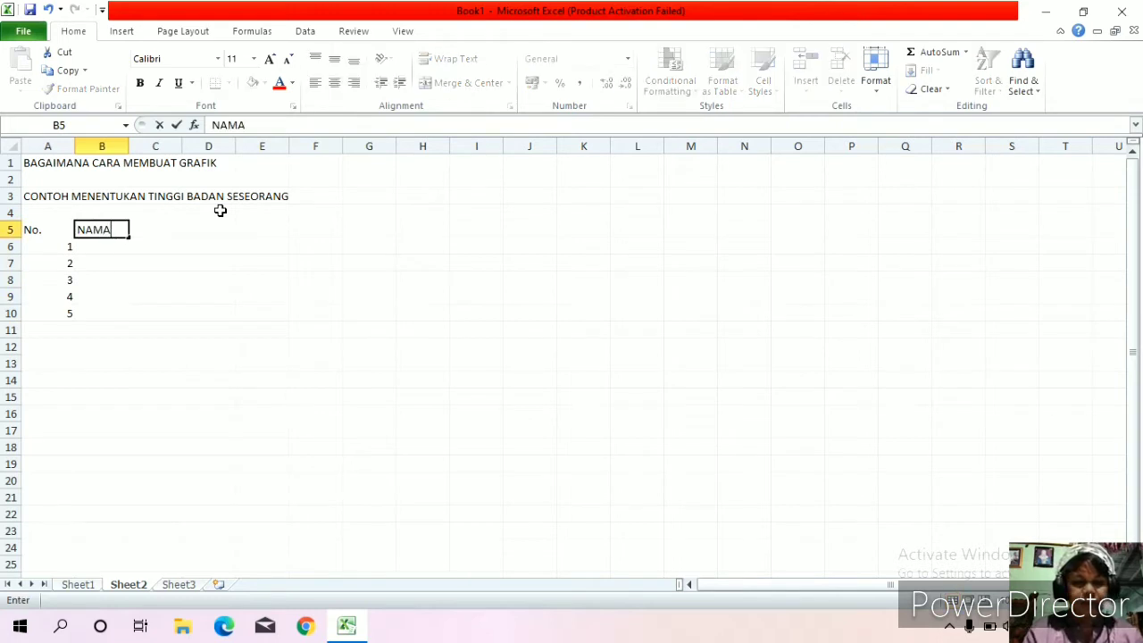
key("Return")
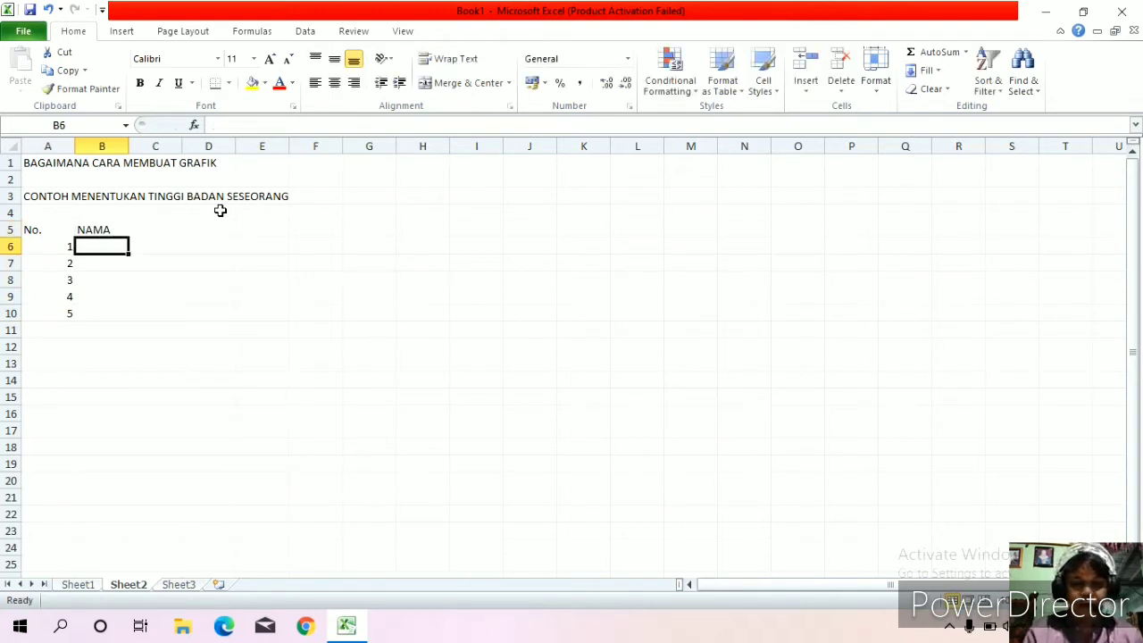
- Fill in the five people's first names under NAMA in cells B6:B10, one per numbered row
type("NABIL")
key("Return")
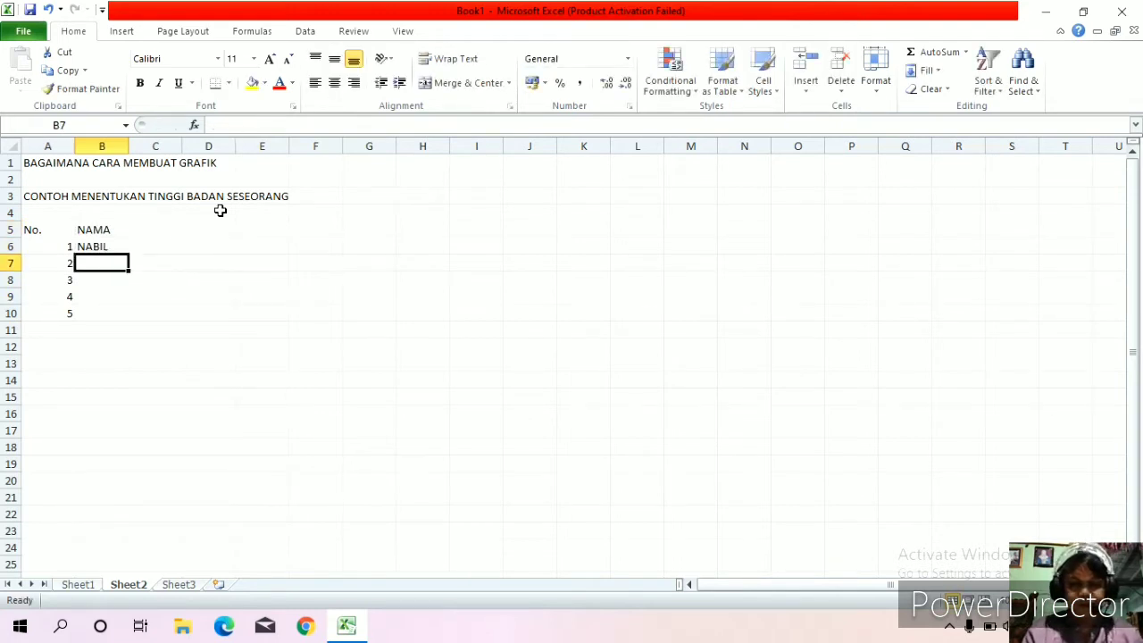
type("HANIF")
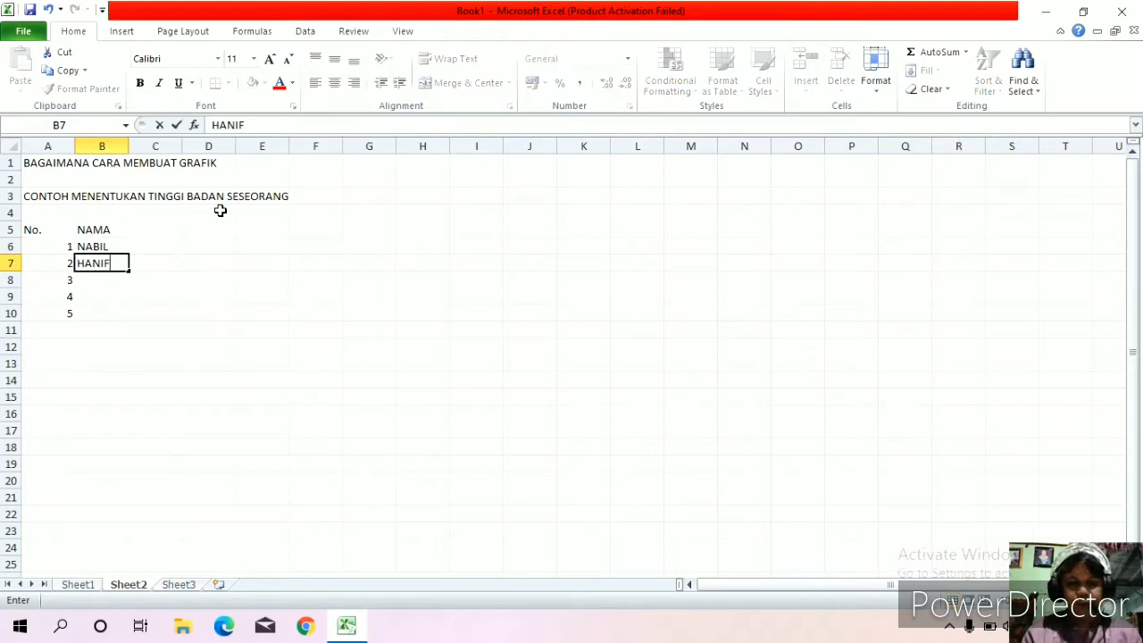
key("Return")
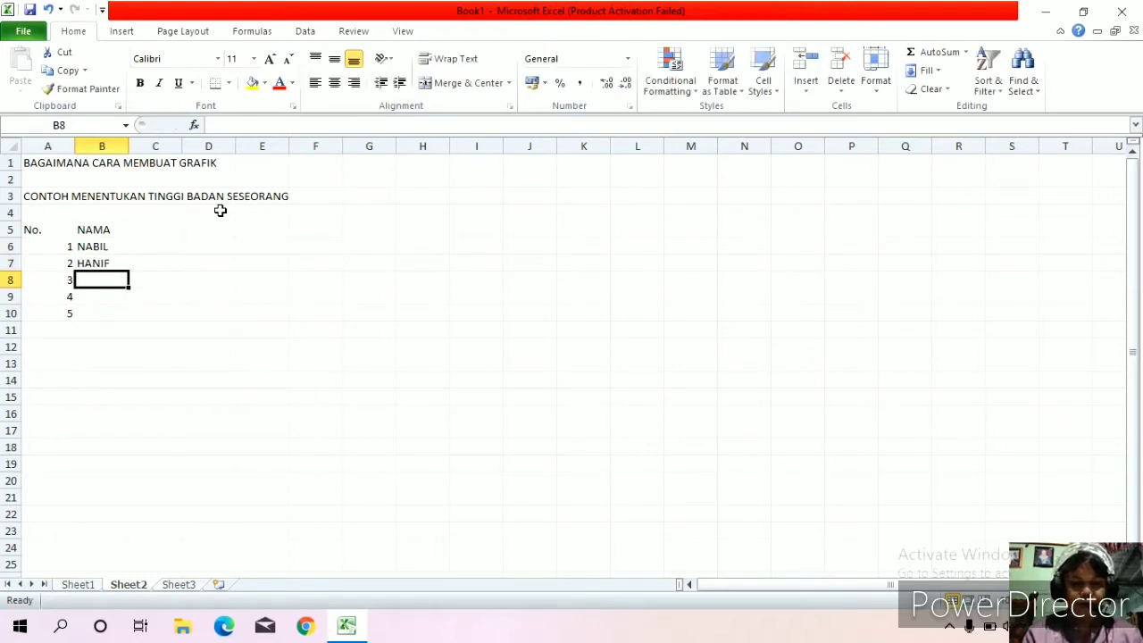
type("ZAREE")
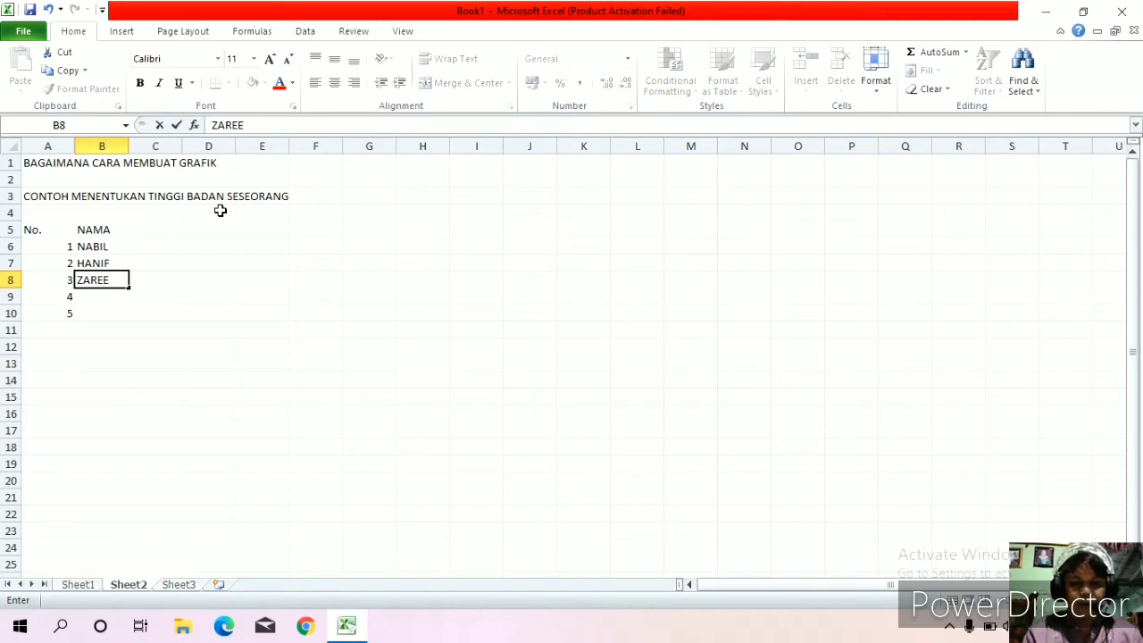
type("N")
key("Return")
type("H")
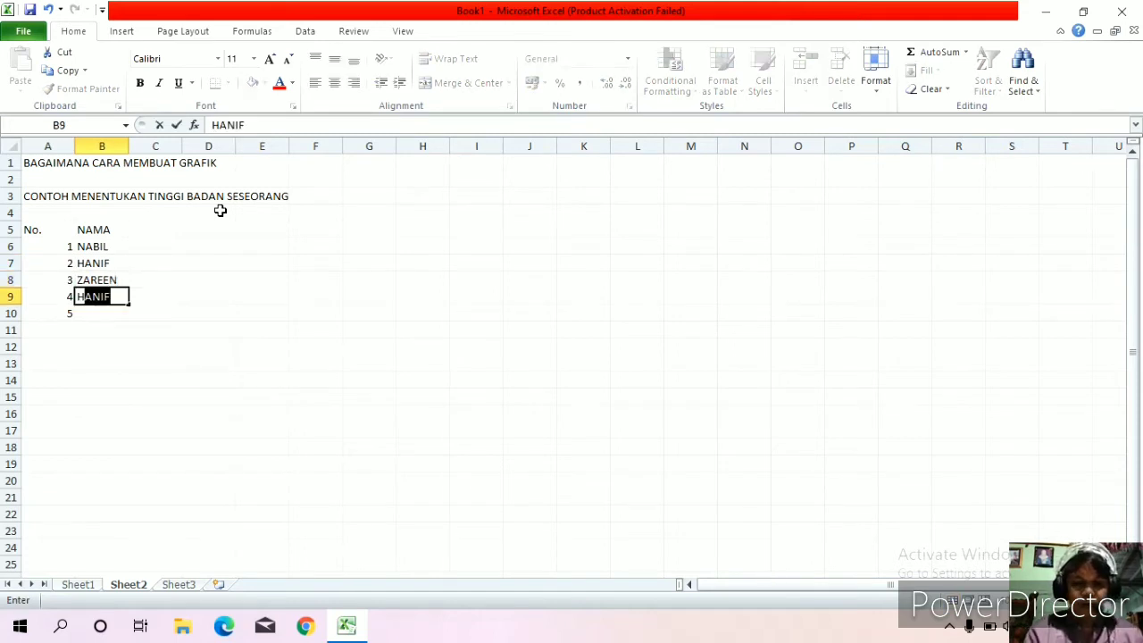
type("AQQIL")
key("Return")
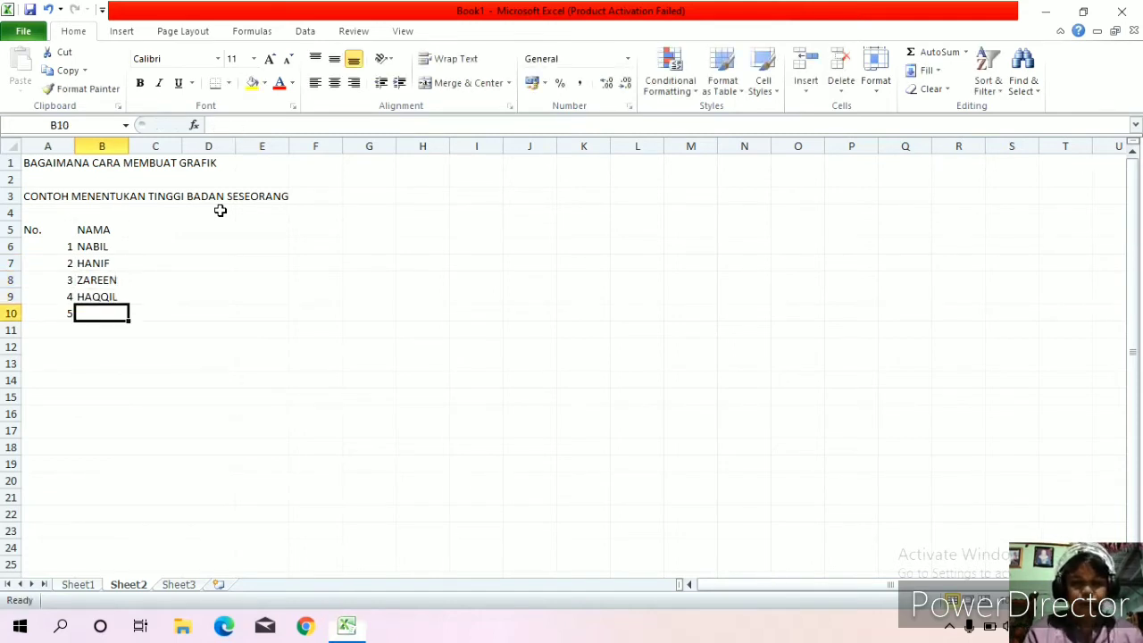
type("ZHABYA")
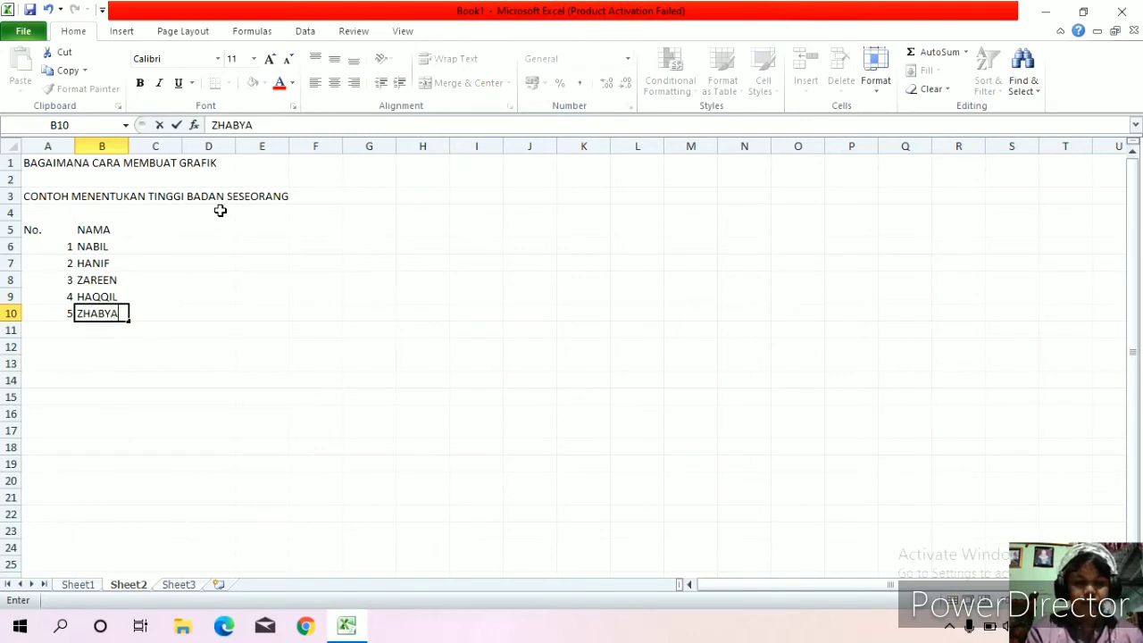
type("N")
key("Tab")
- Enter the column header TINGGI BADAN in cell C5, beside the NAMA header
key("Up")
key("Up")
key("Up")
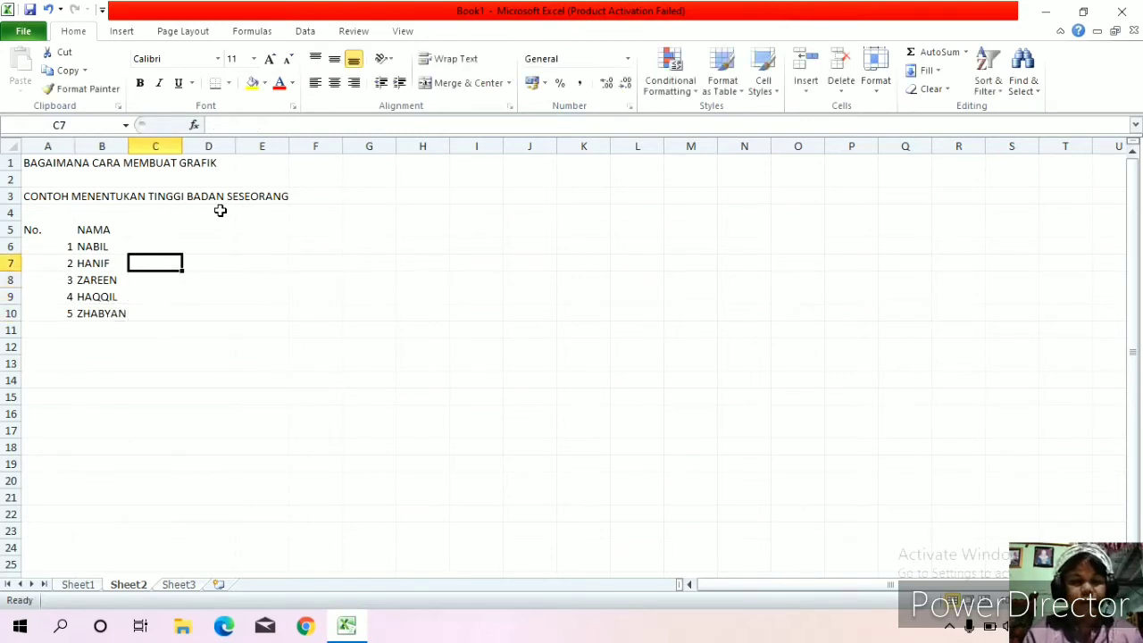
key("Up")
key("Up")
type("T")
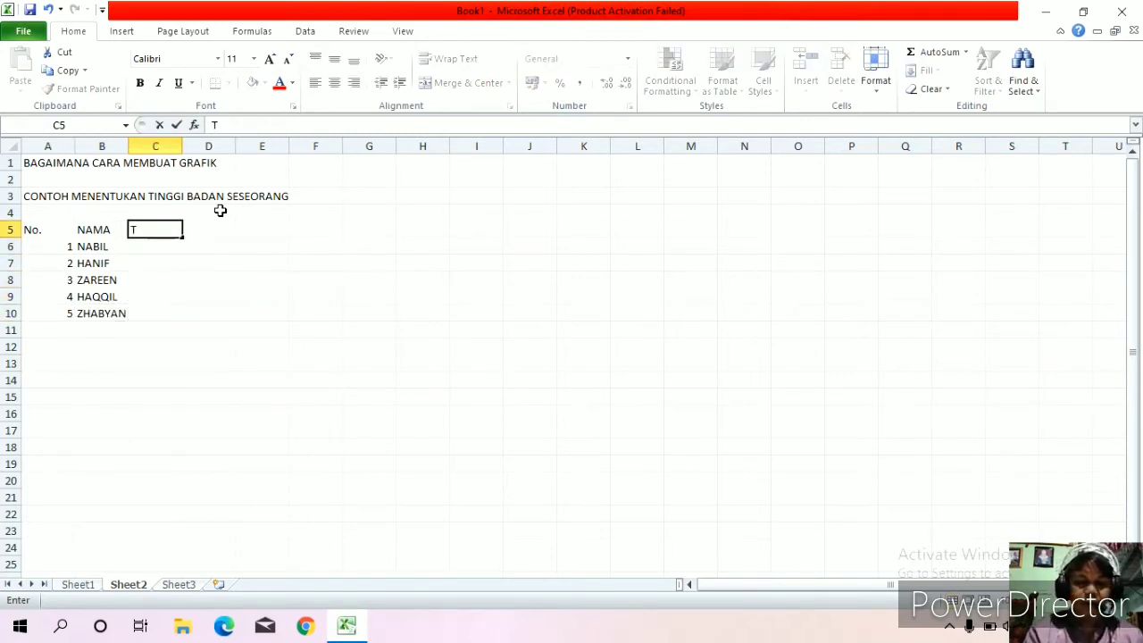
type("INGGI ")
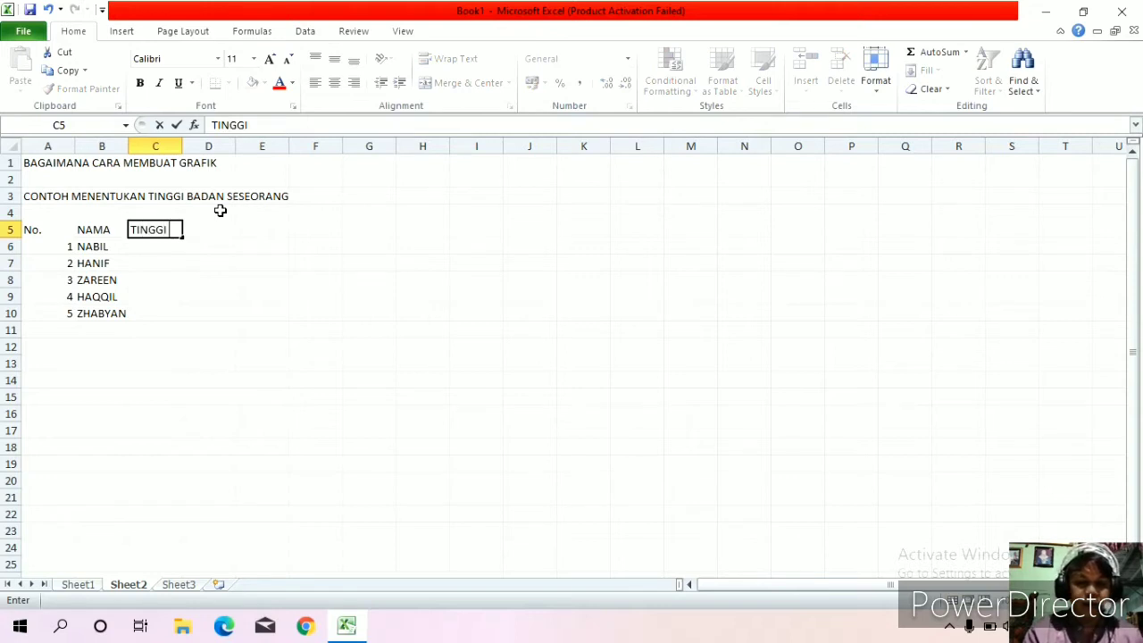
type("BADAN")
key("Return")
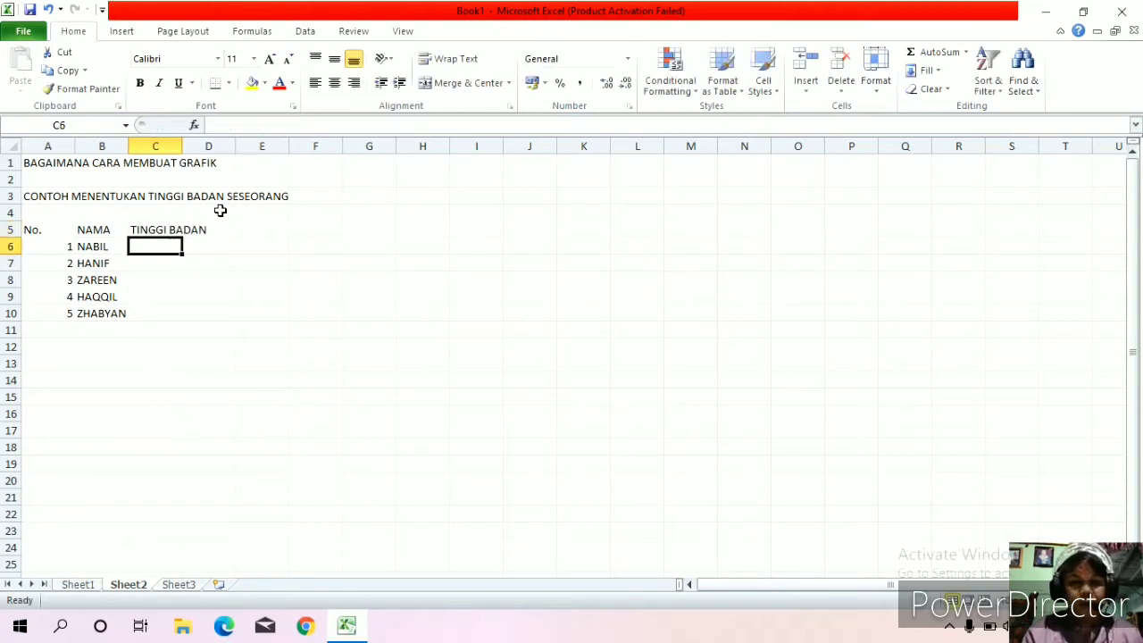
- Fill in the heights 187, 80, 112, 134 and 153 in cells C6:C10 and widen column C to fit its header
type("1")
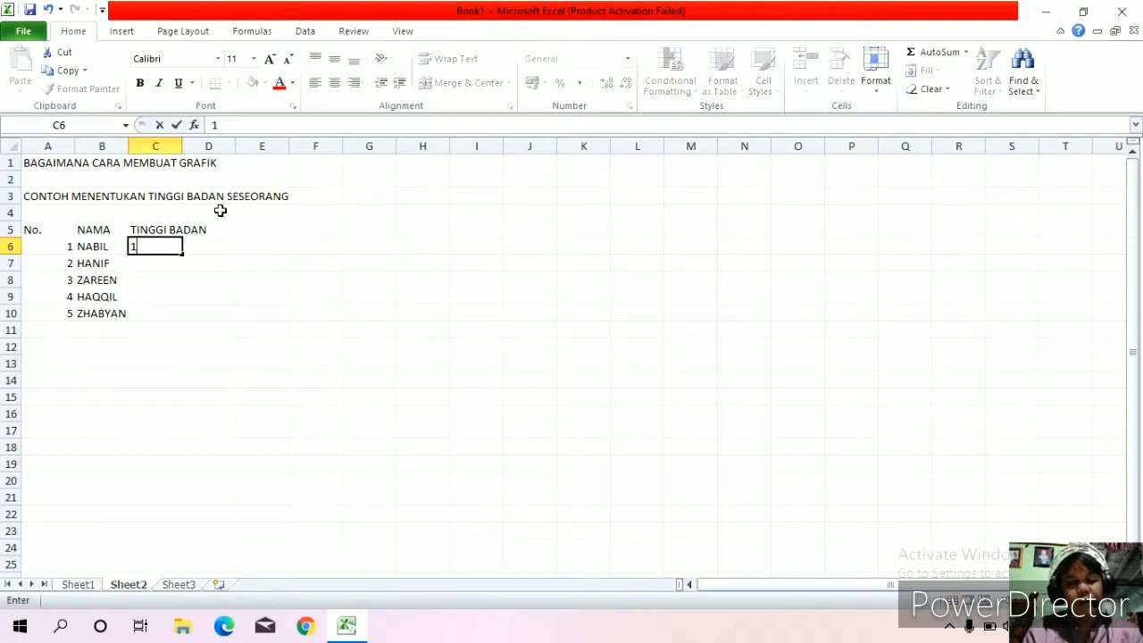
type("87")
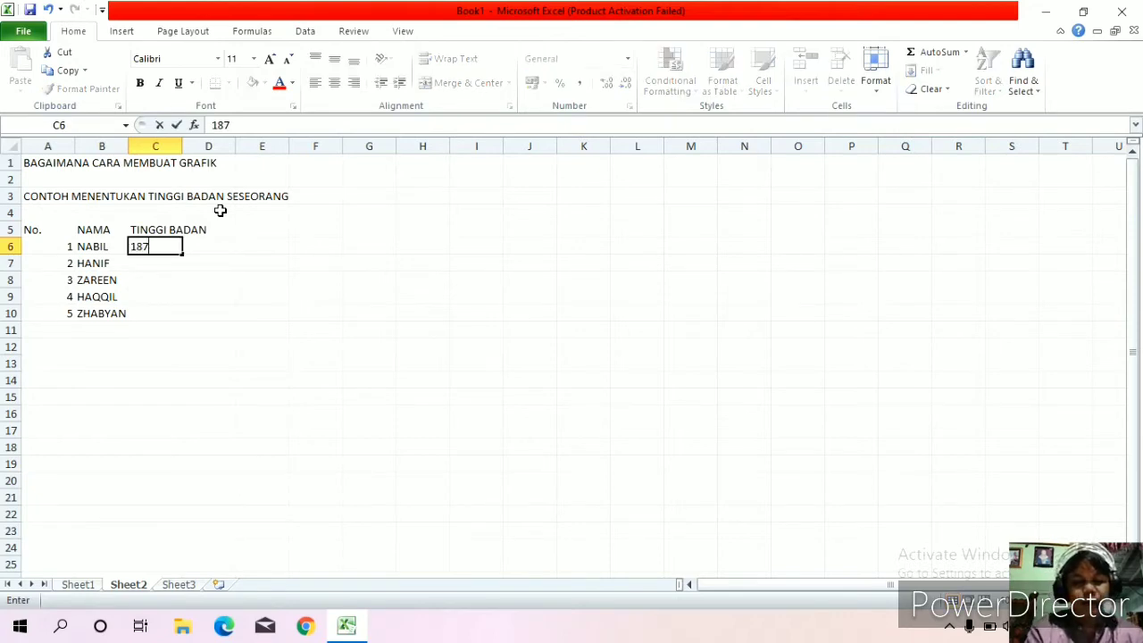
key("Return")
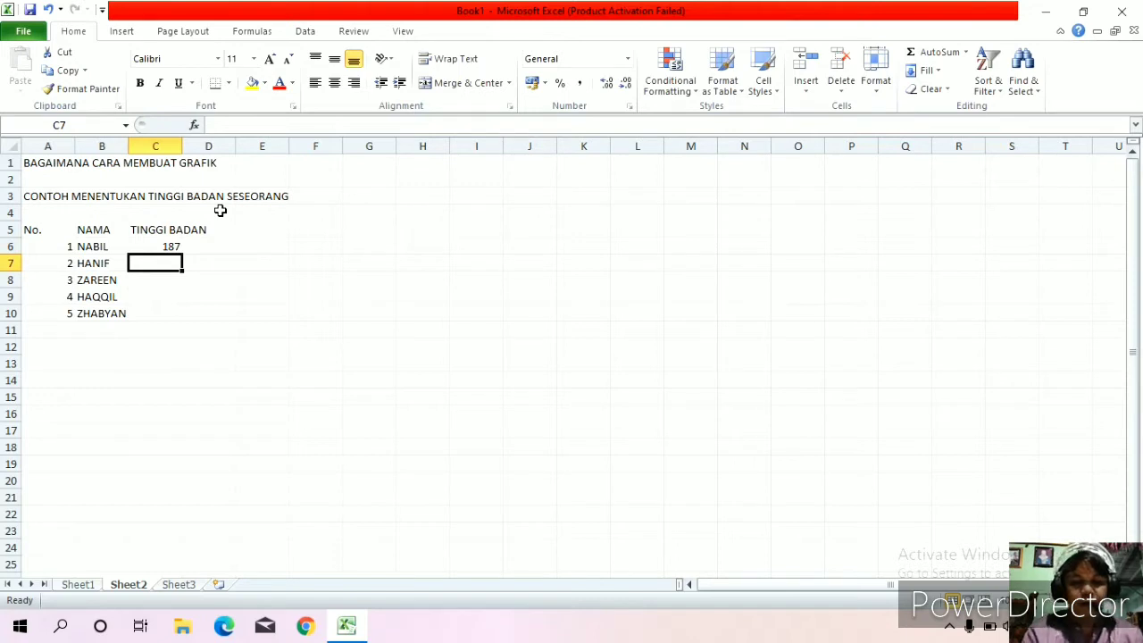
type("80")
key("Return")
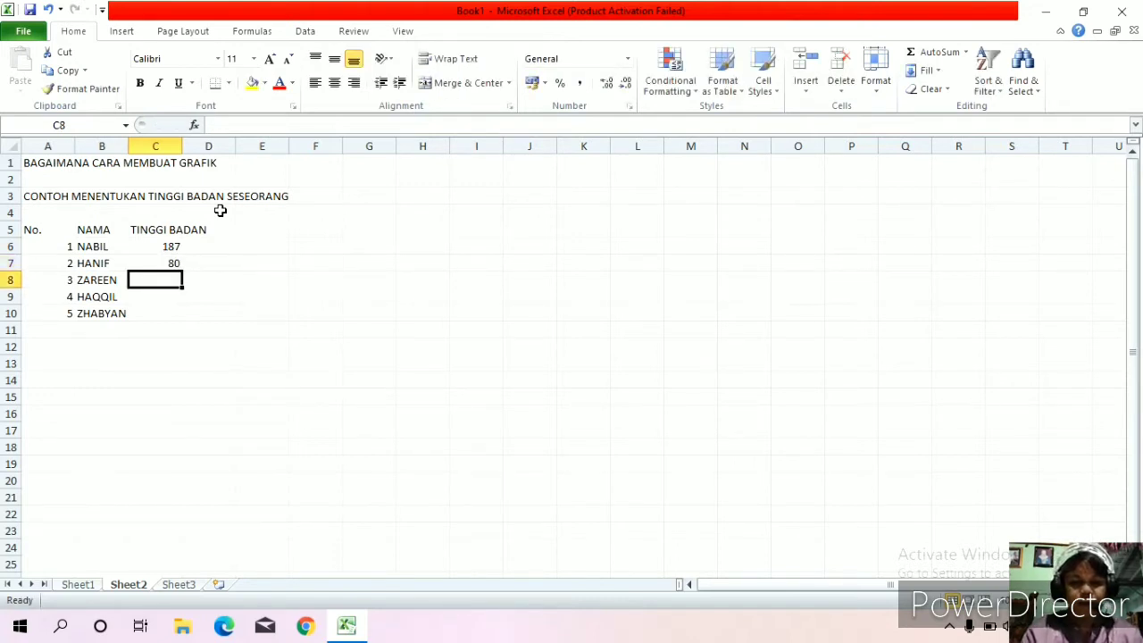
type("11")
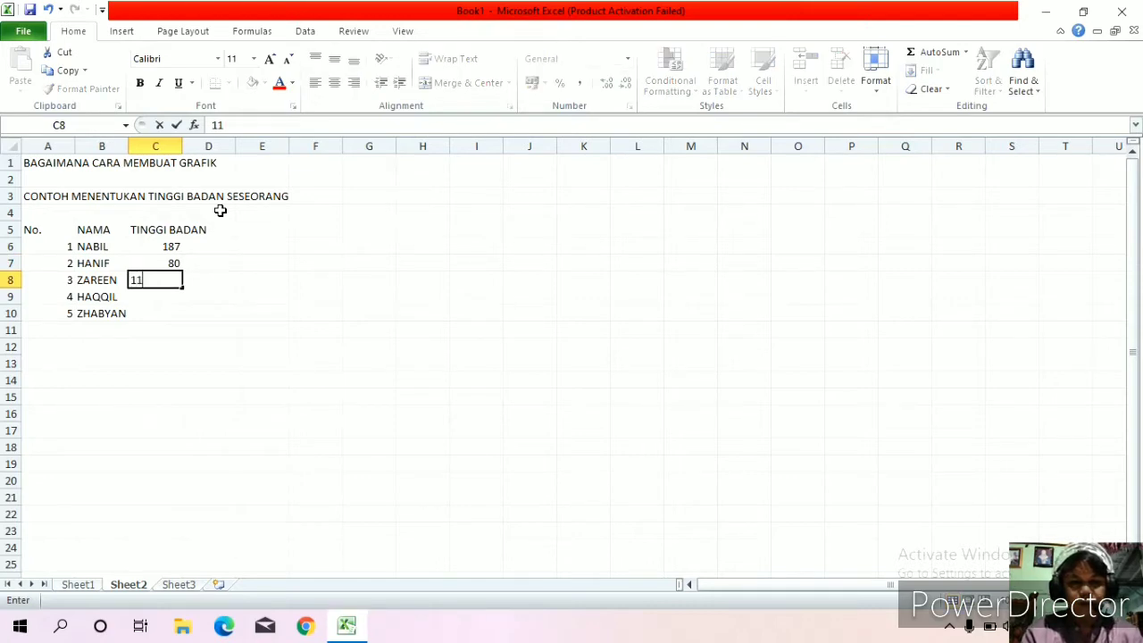
type("2")
key("Return")
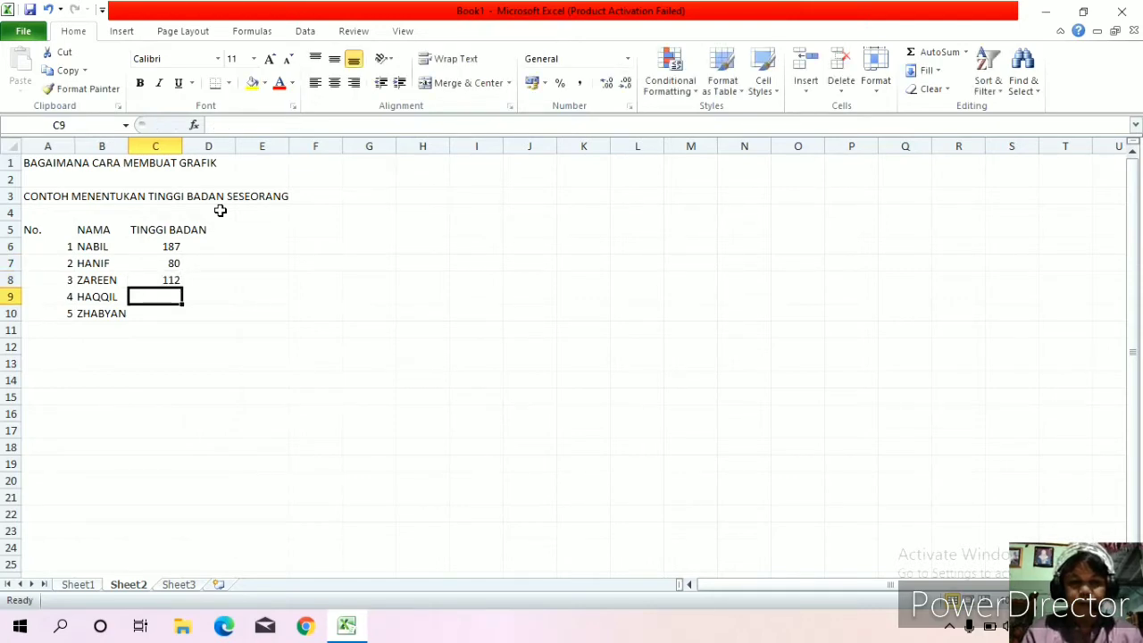
type("134")
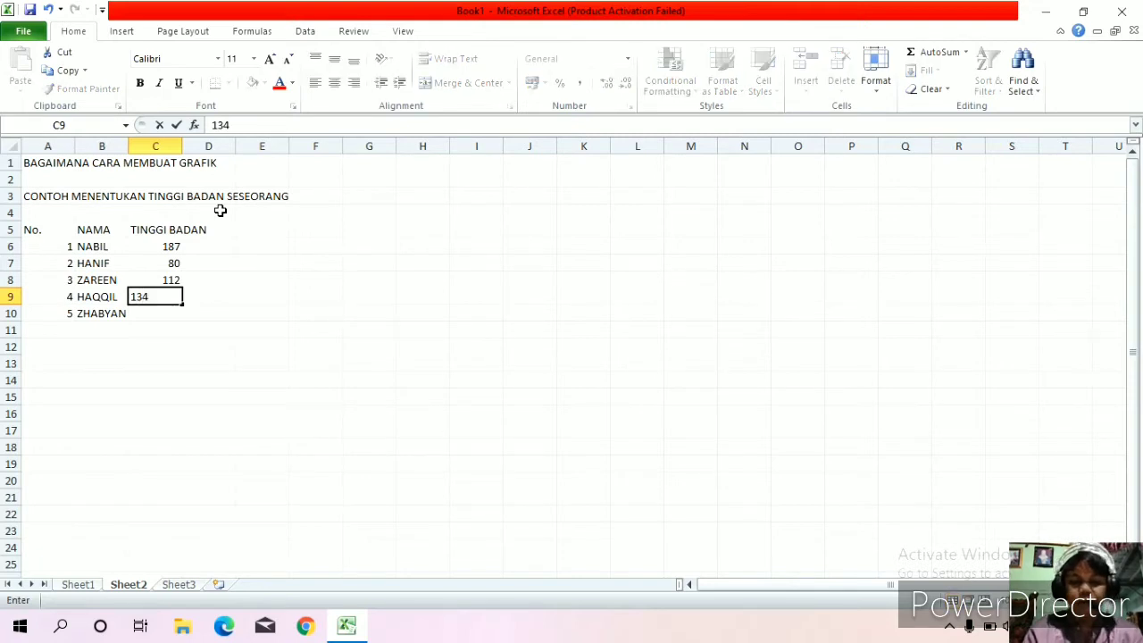
key("Return")
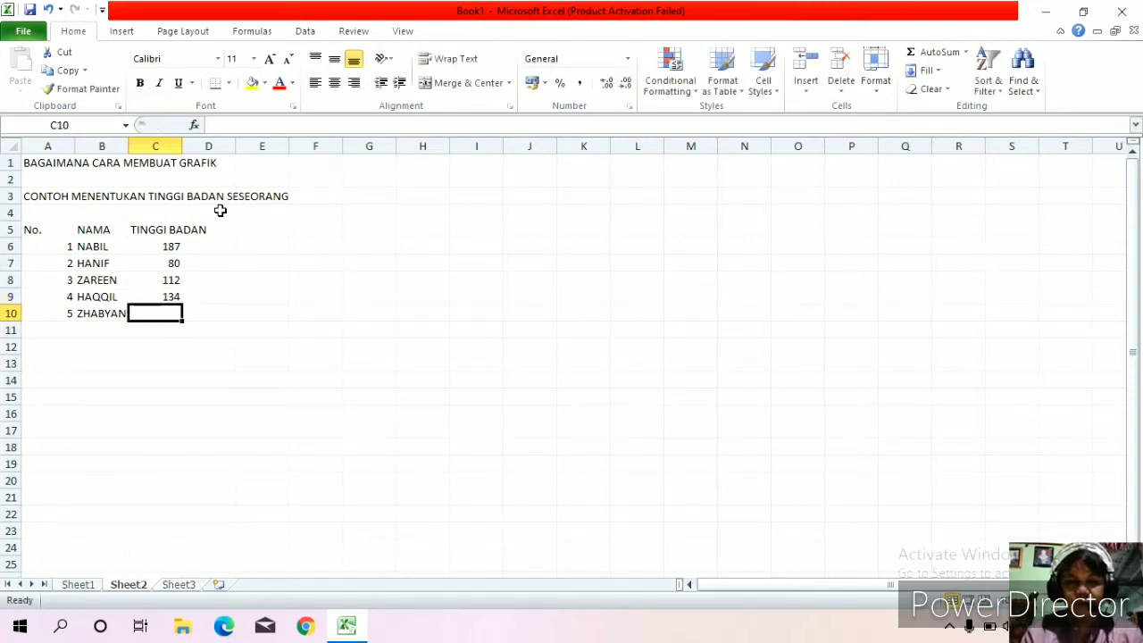
type("153")
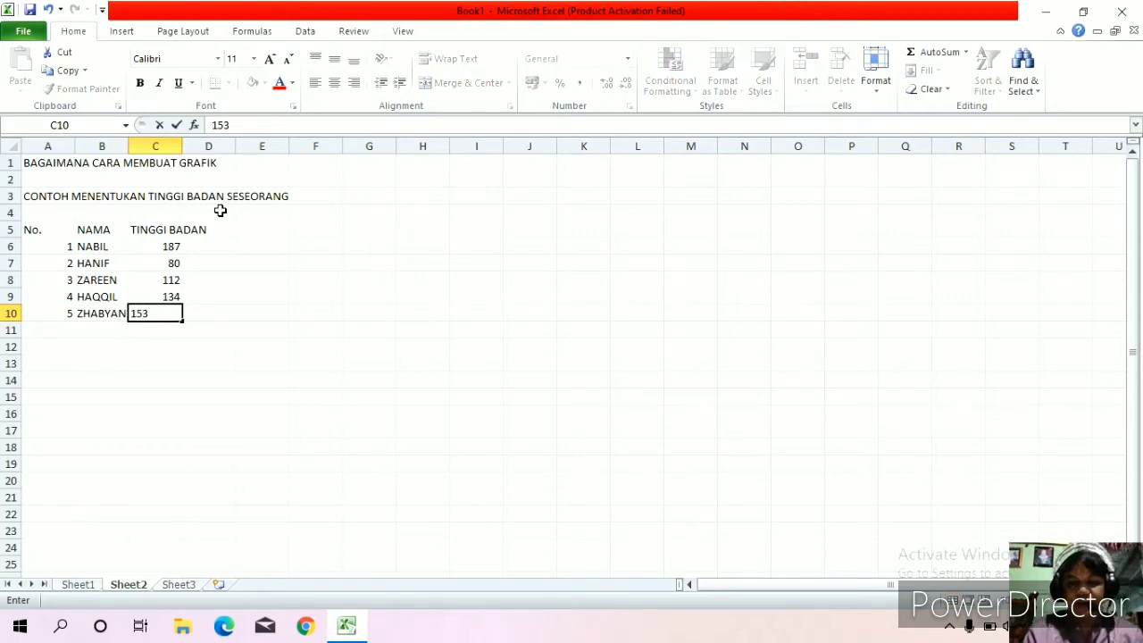
key("Return")
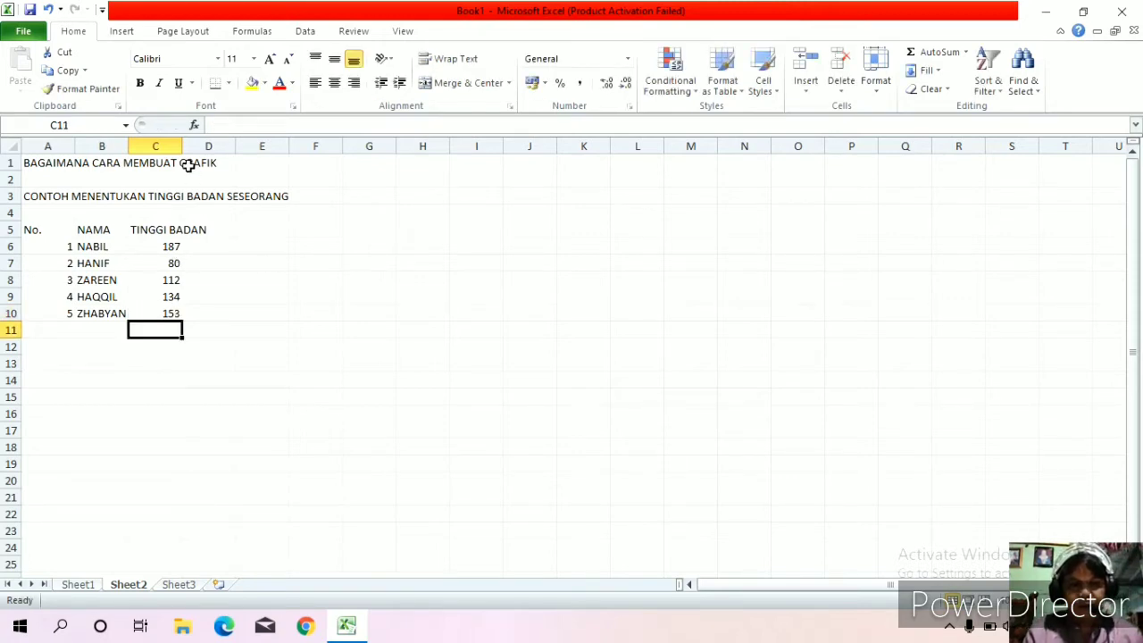
left_click_drag(182, 147, 247, 158)
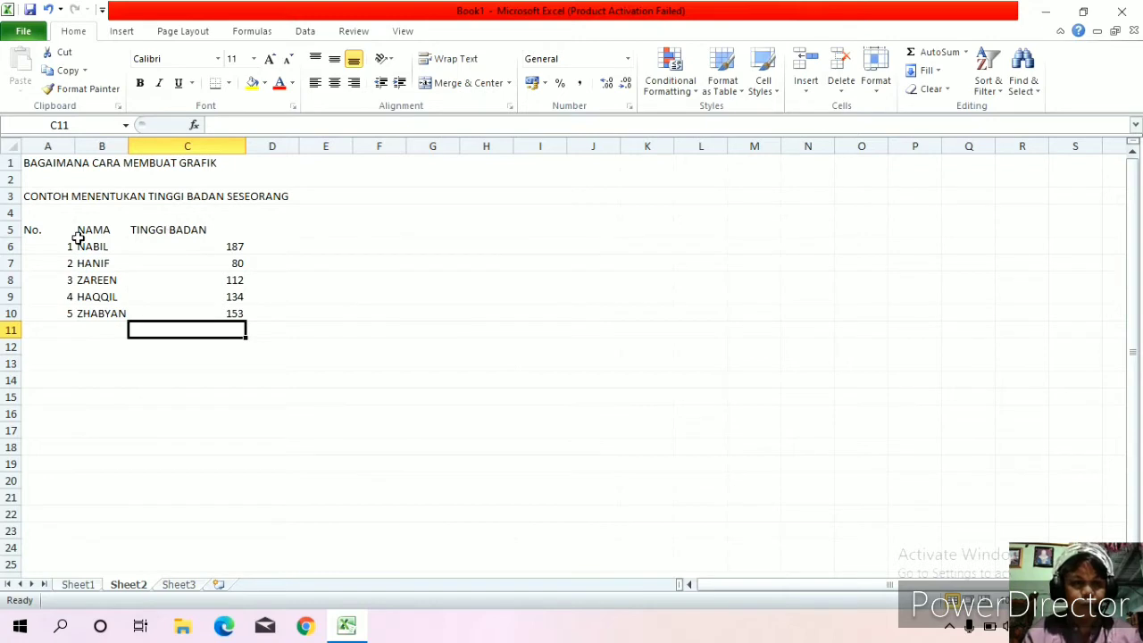
- Insert a basic 2-D pie chart from the table A5:C10 and move it up beside the table
left_click(37, 232)
left_click_drag(37, 232, 198, 310)
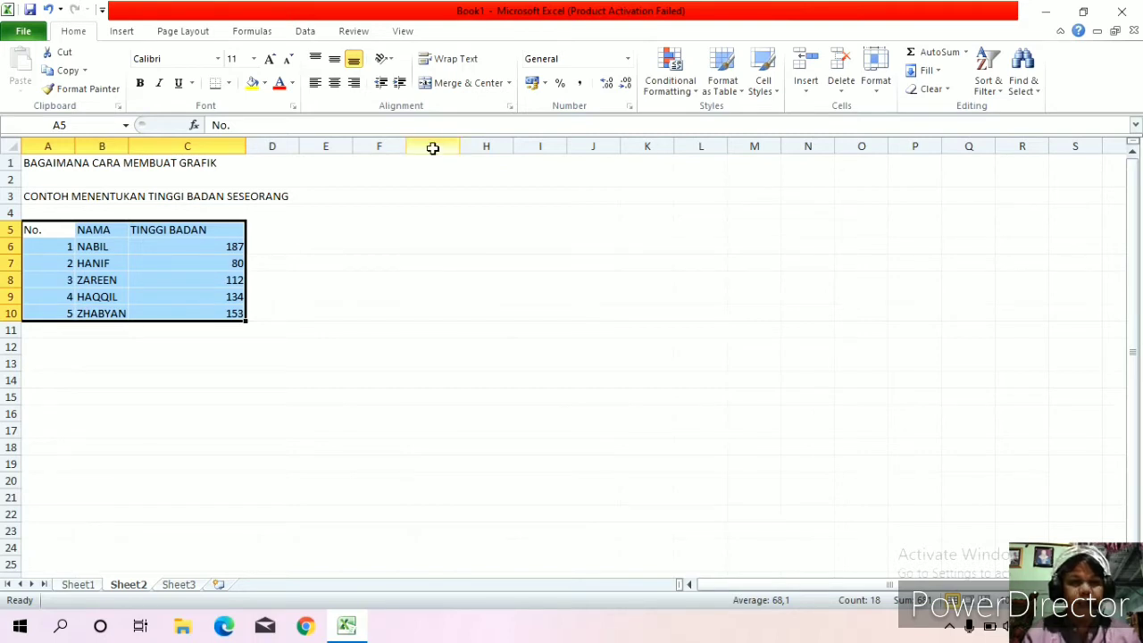
left_click(120, 34)
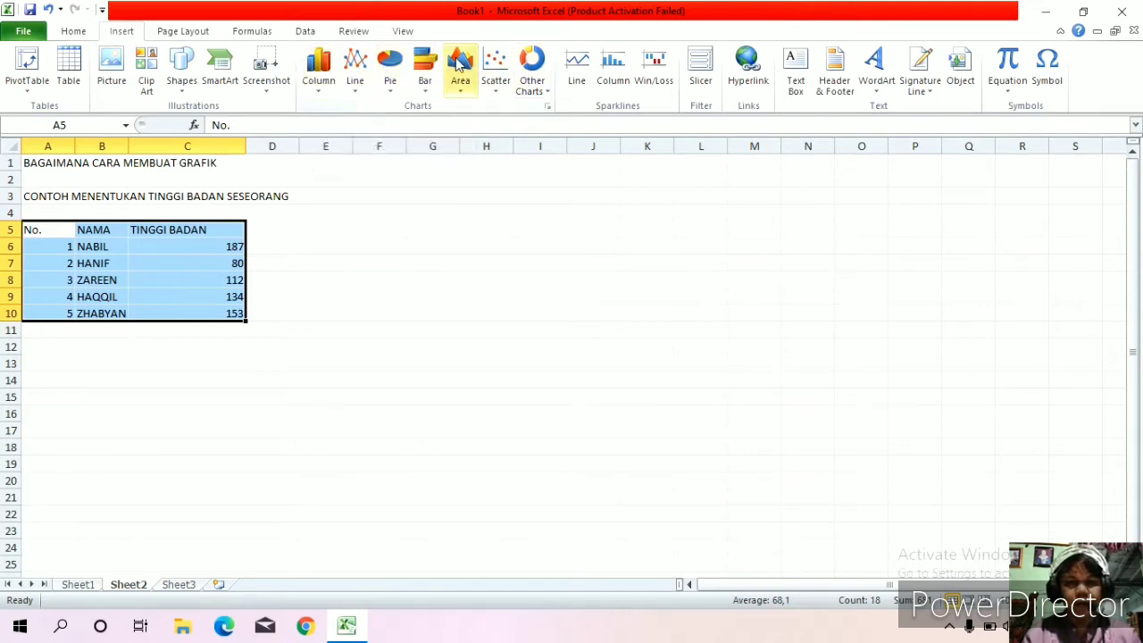
left_click(396, 75)
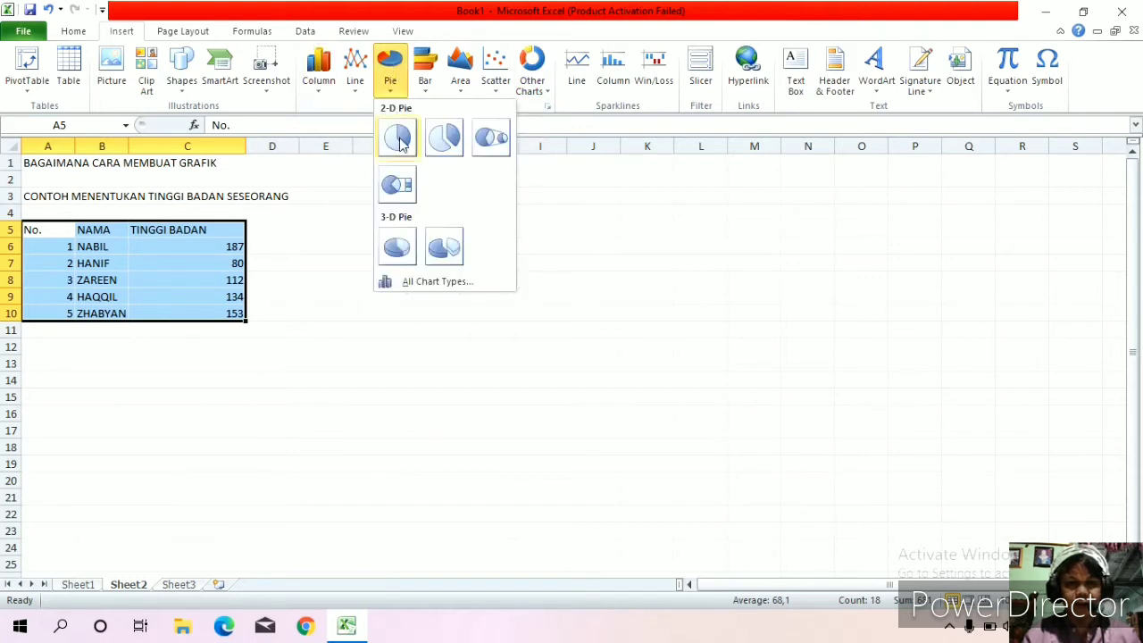
left_click(398, 139)
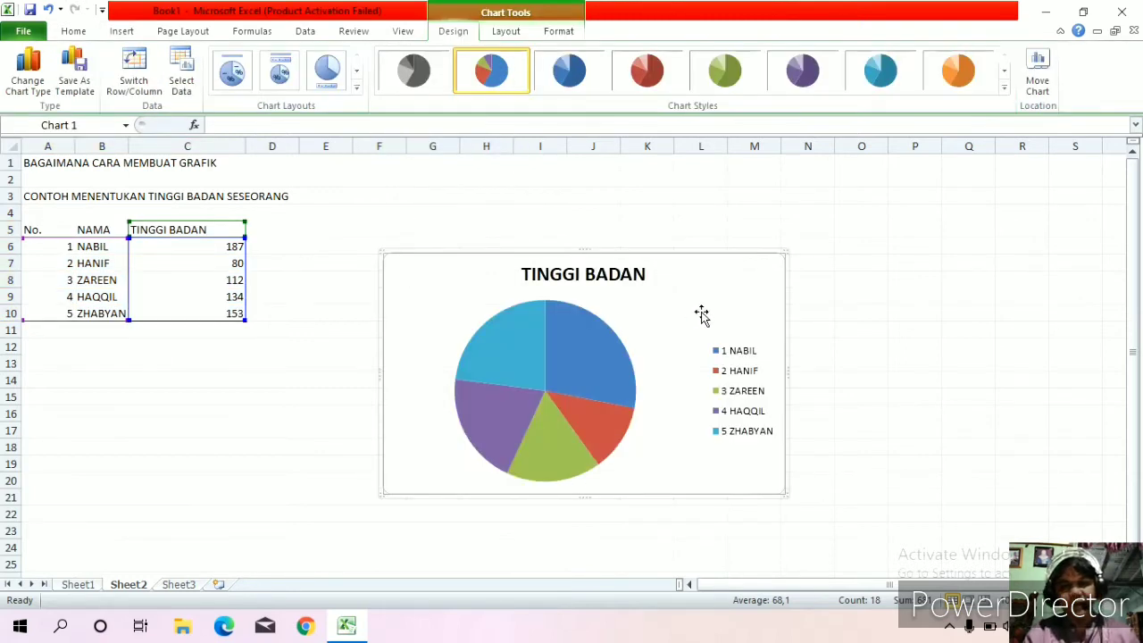
left_click_drag(701, 313, 613, 222)
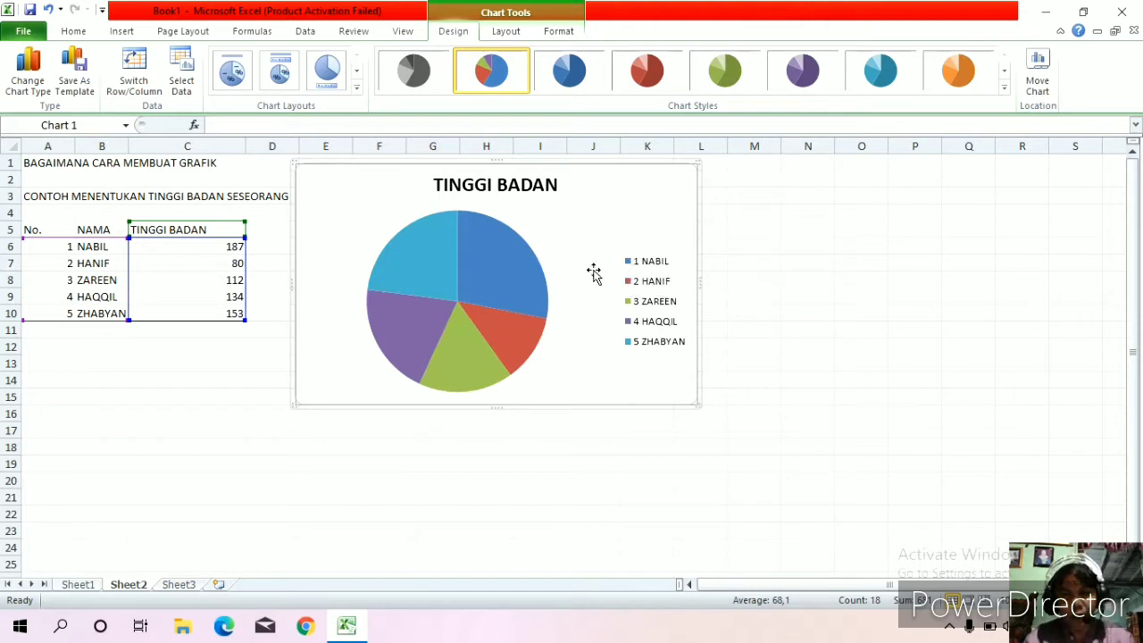
- Give the pie chart's chart area a gradient fill with the Calm Water preset colors
mouse_move(497, 243)
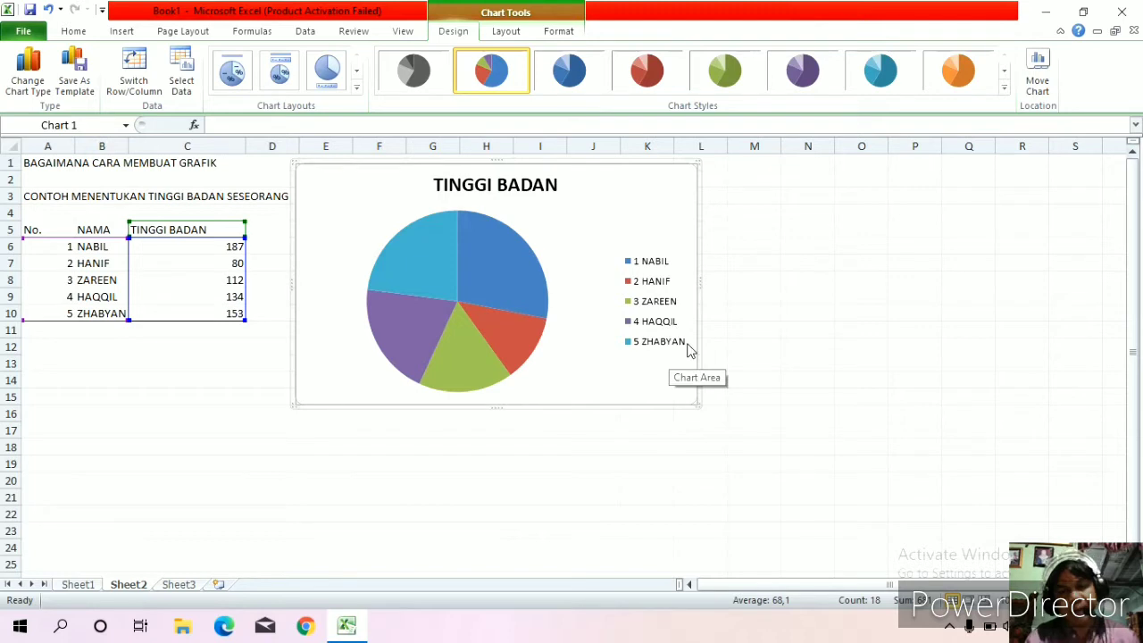
right_click(603, 218)
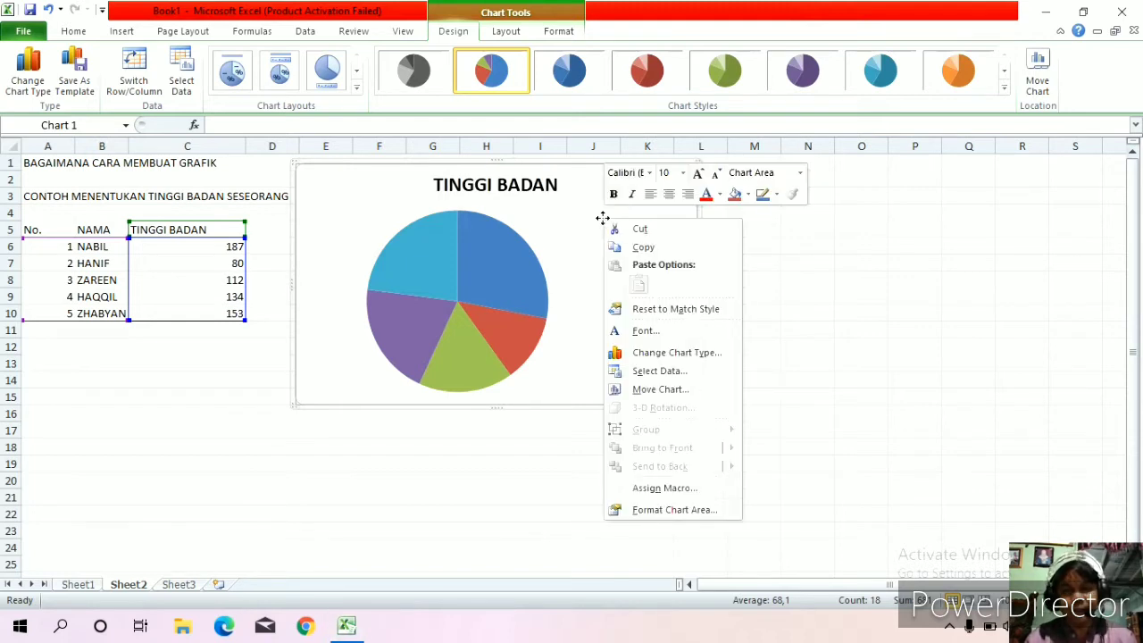
left_click(670, 510)
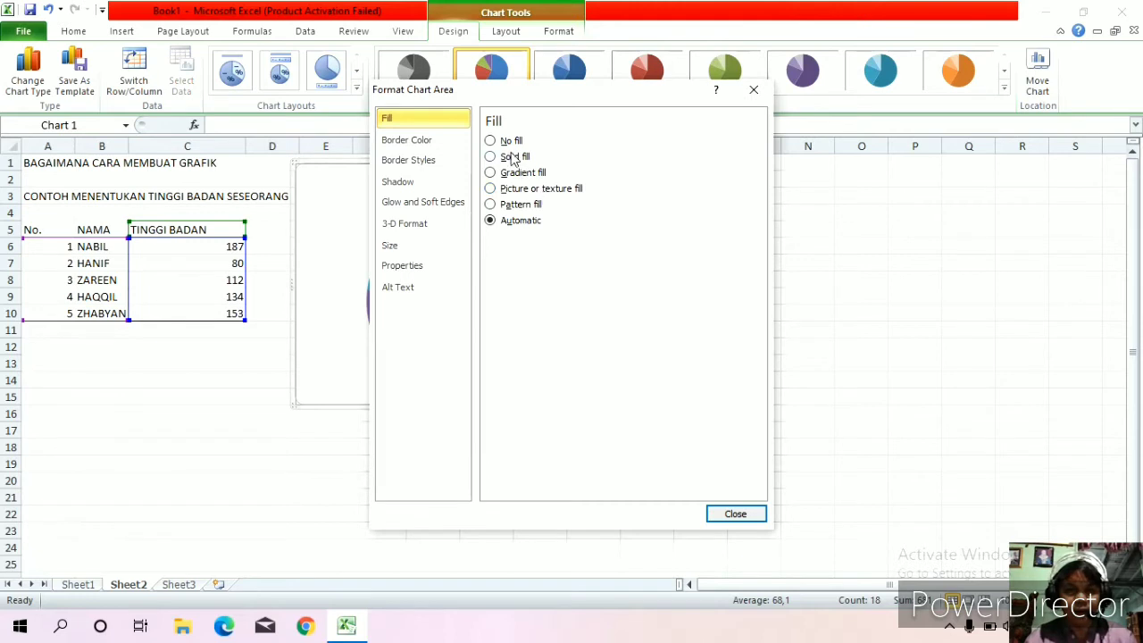
left_click(515, 157)
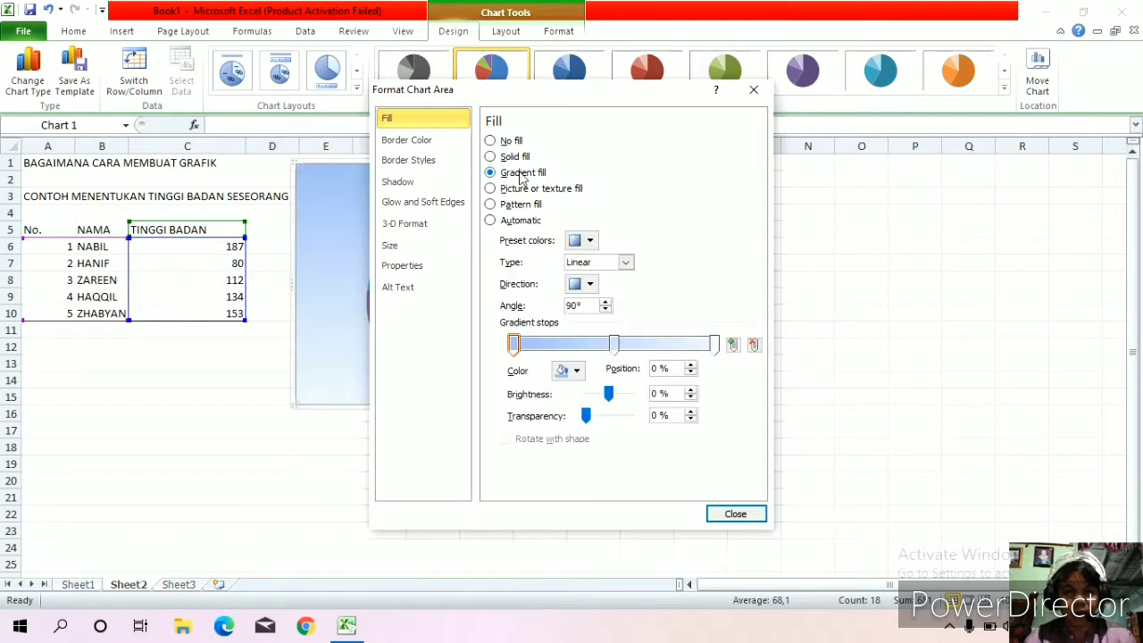
left_click(591, 241)
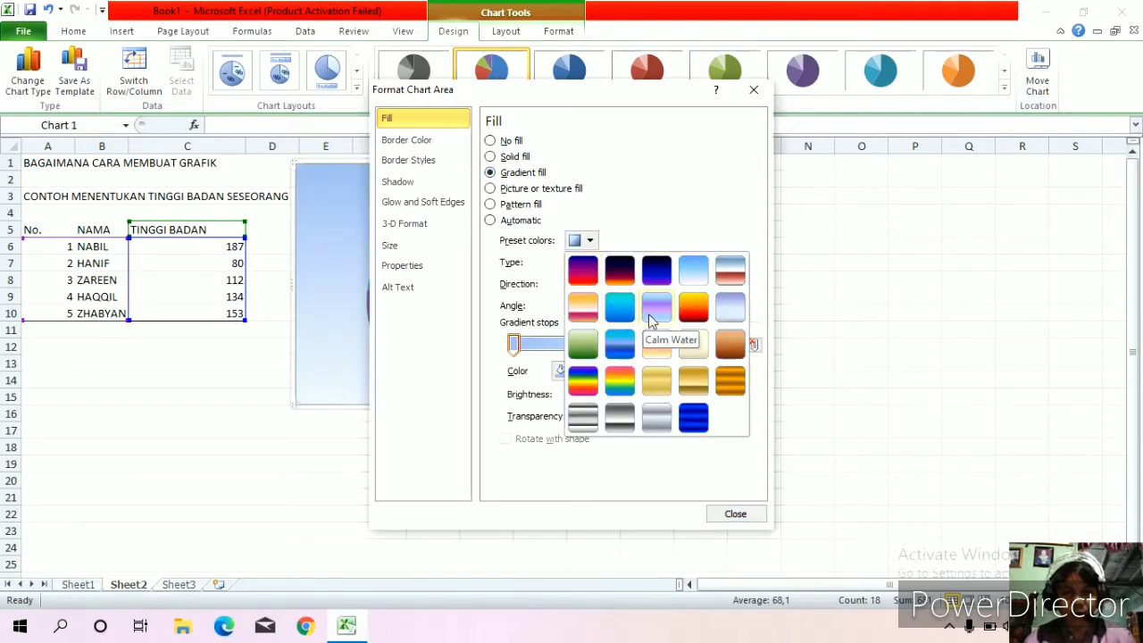
left_click(648, 314)
- Try the Linear Up gradient direction, set the chart area's gradient to the diagonal 225° direction instead, and finish formatting
left_click(584, 285)
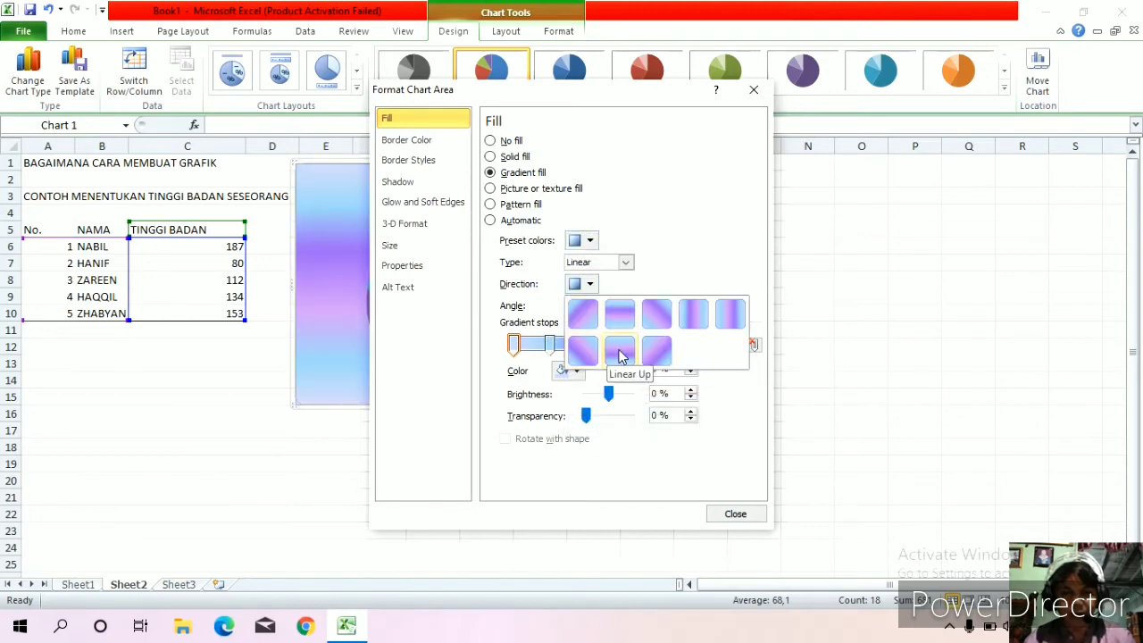
left_click(622, 354)
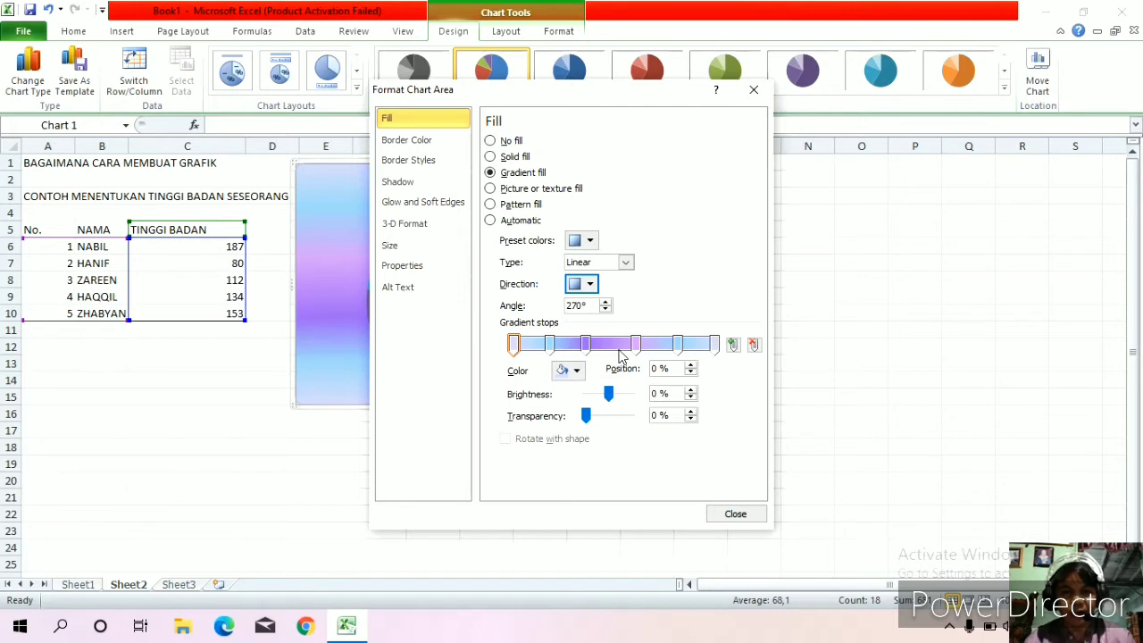
left_click(584, 284)
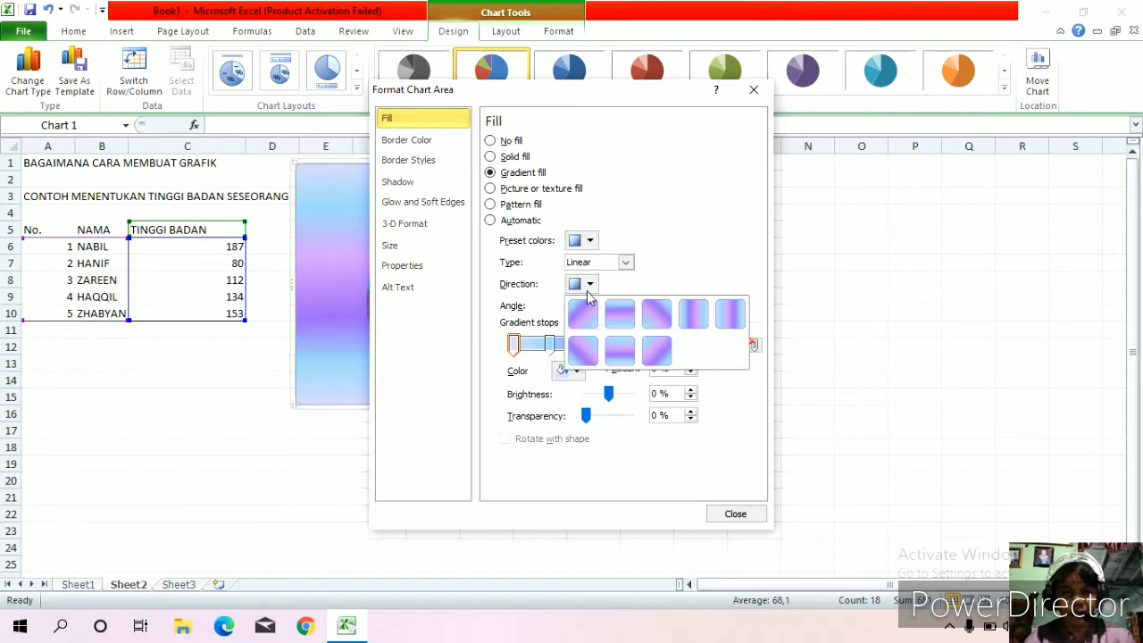
left_click(659, 350)
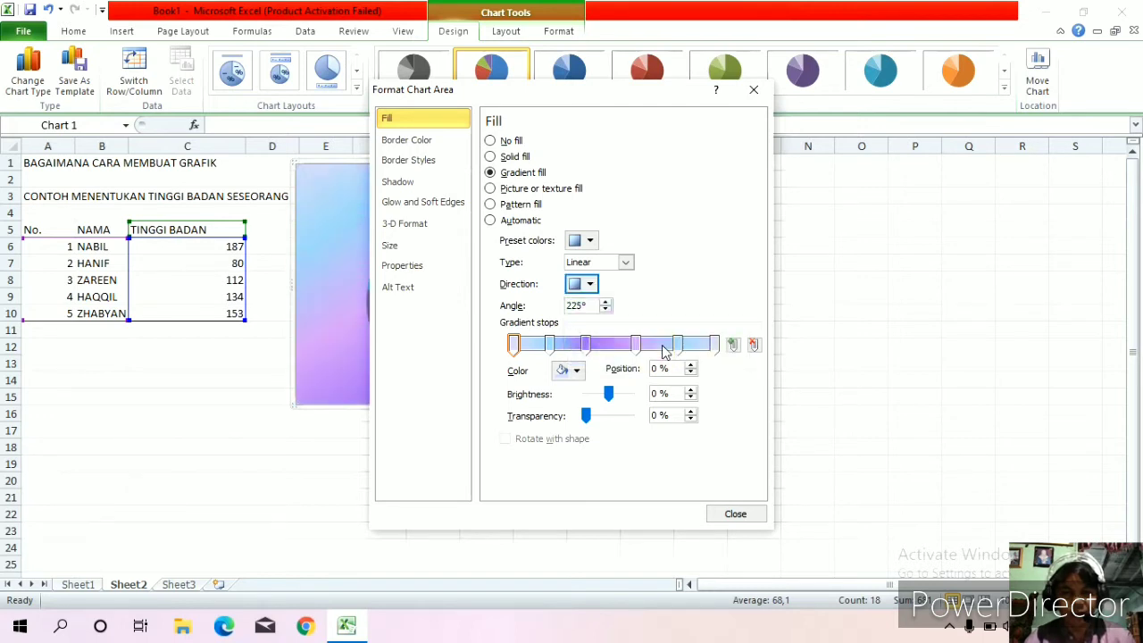
left_click(733, 516)
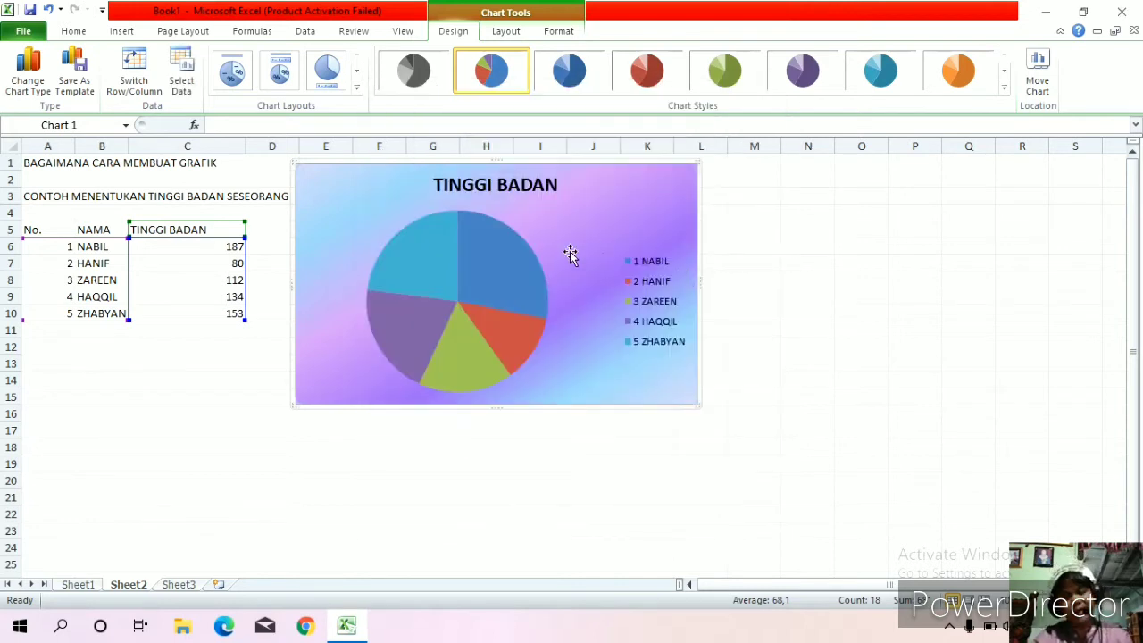
- Pull each of the pie chart's five slices outward individually to separate them from the centre, and deselect the chart
left_click(504, 278)
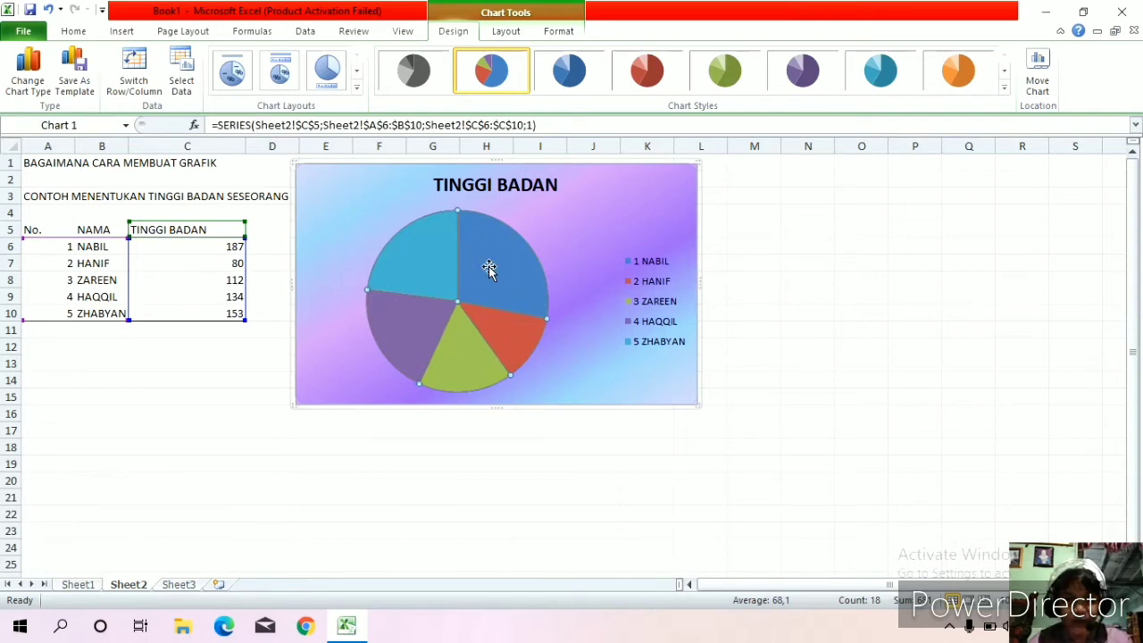
left_click(500, 269)
left_click_drag(501, 270, 505, 269)
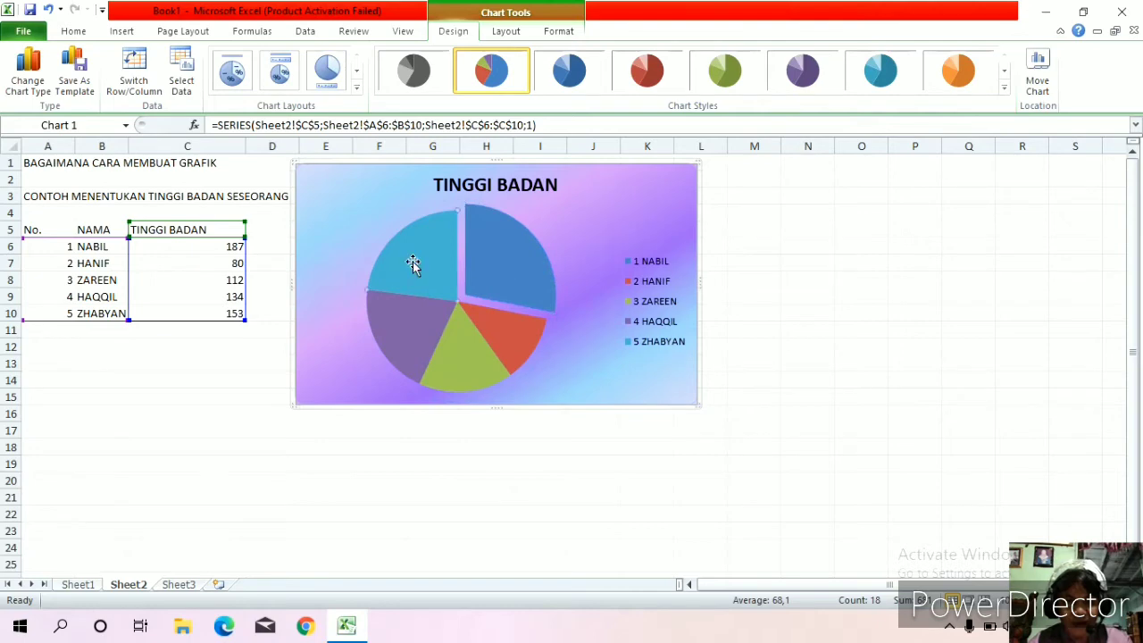
mouse_move(413, 262)
left_mouse_down()
mouse_move(401, 249)
mouse_move(413, 247)
left_mouse_up()
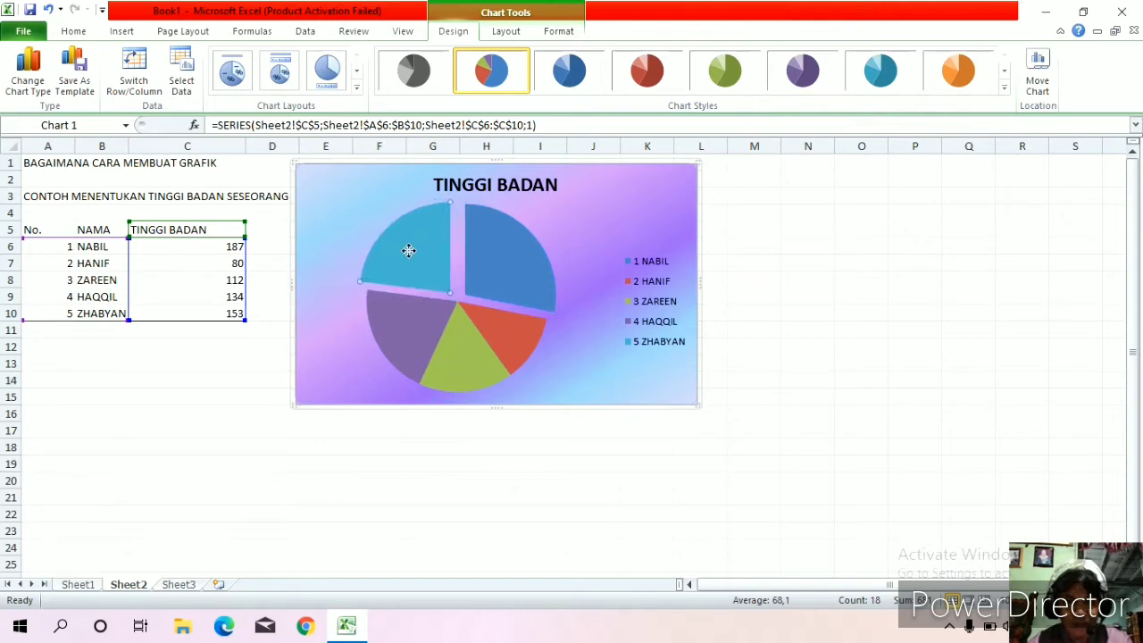
left_click_drag(406, 321, 387, 321)
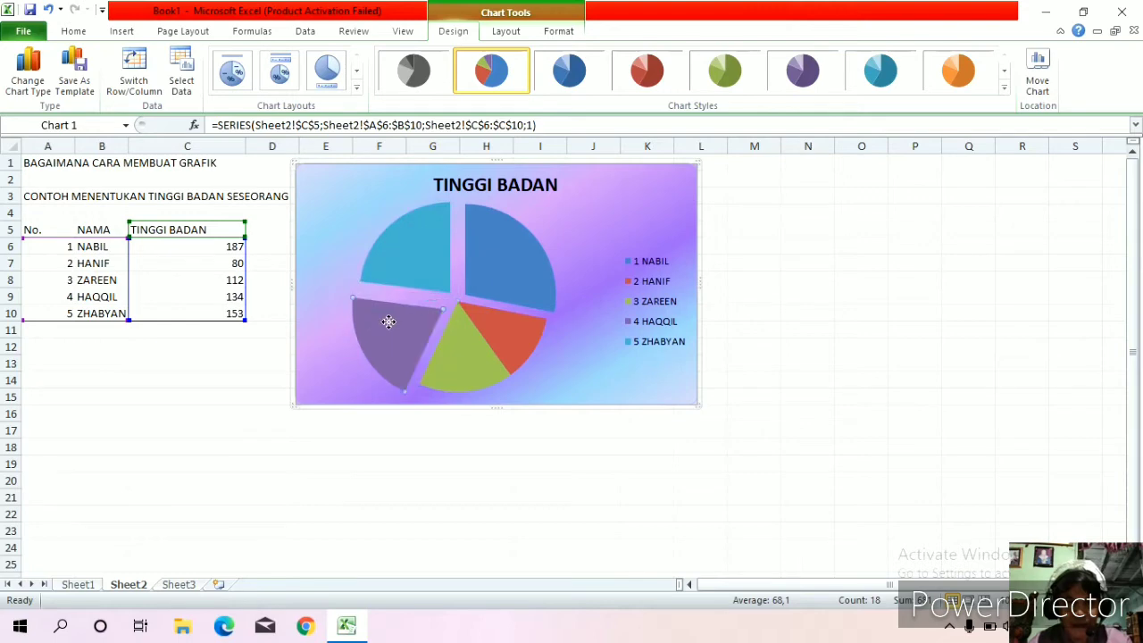
left_click_drag(524, 345, 549, 337)
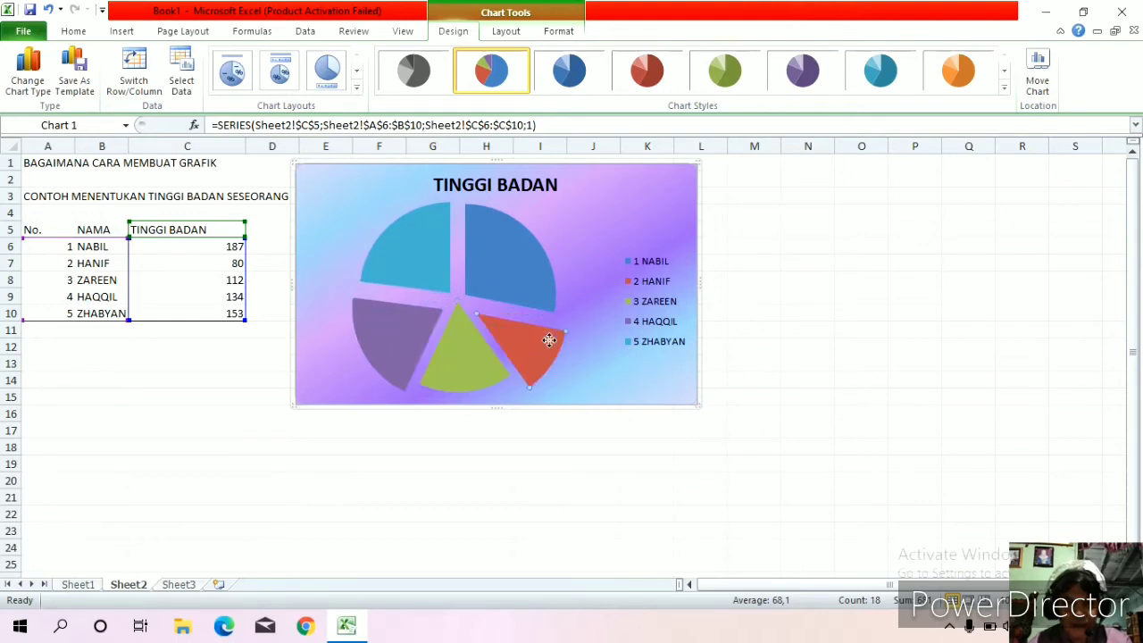
left_click(453, 349)
left_click_drag(453, 352, 454, 349)
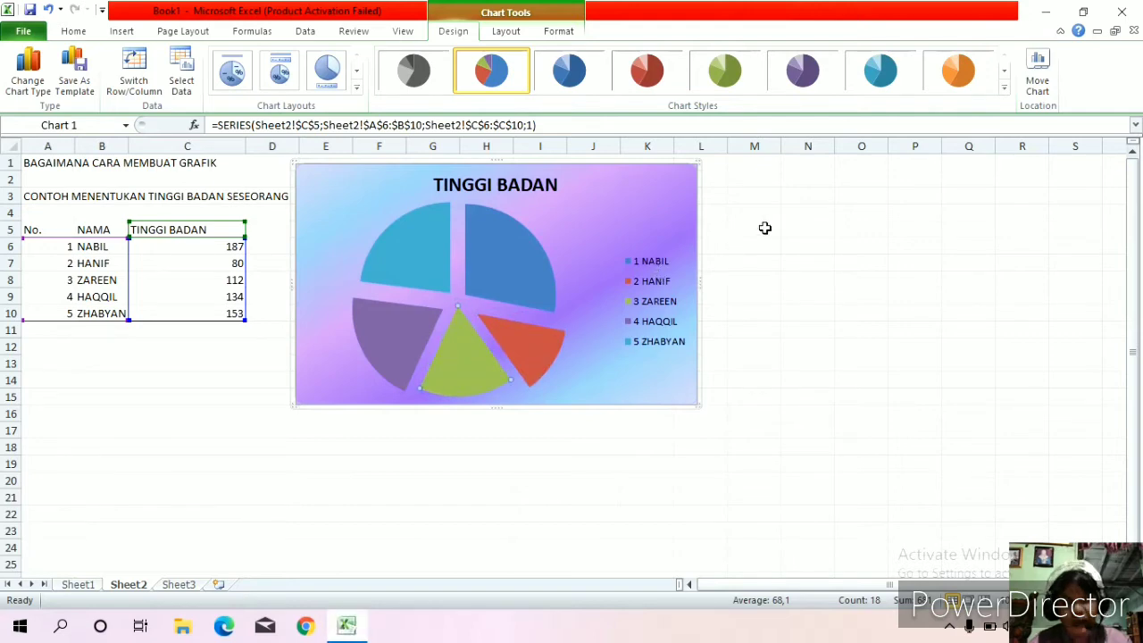
left_click(764, 228)
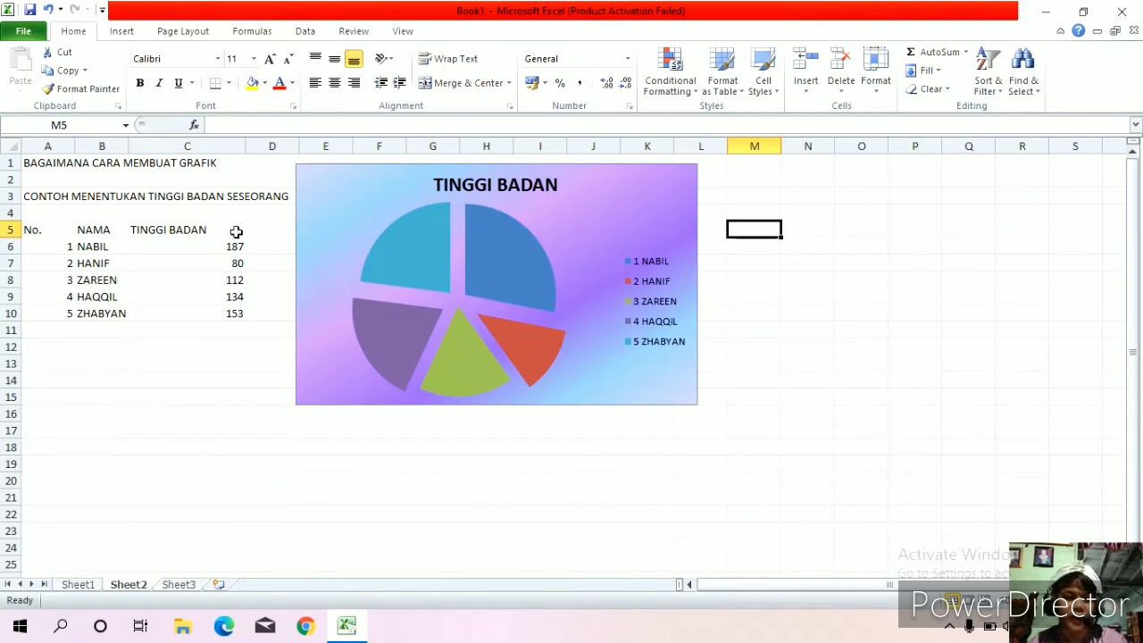
- Insert a 2-D clustered column chart from the table in A5:C10
left_click_drag(57, 232, 199, 306)
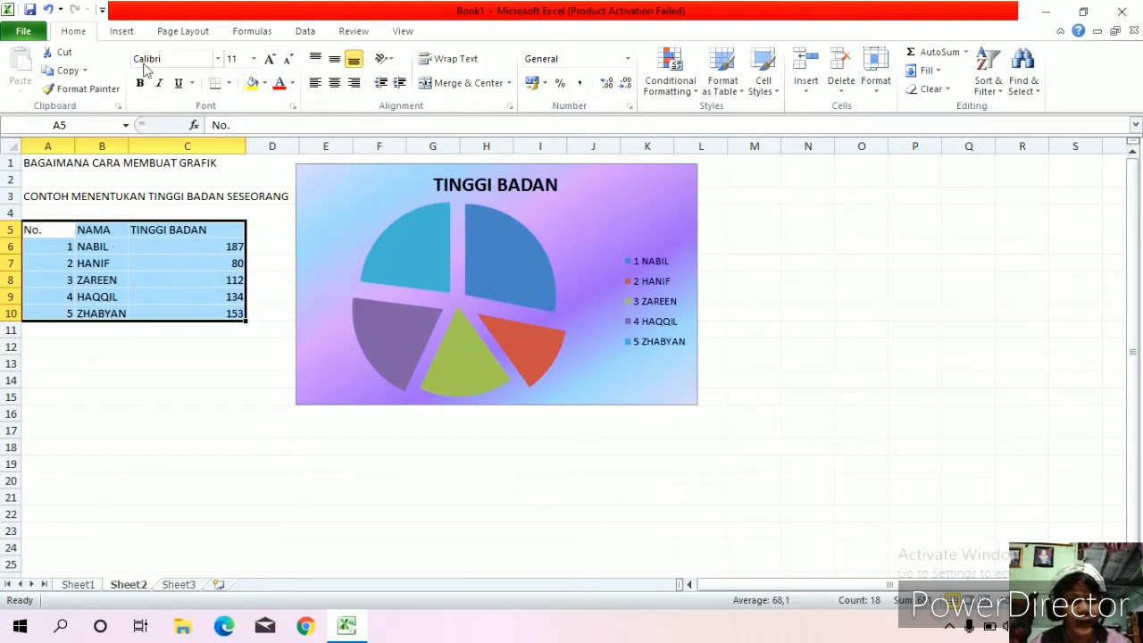
left_click(121, 32)
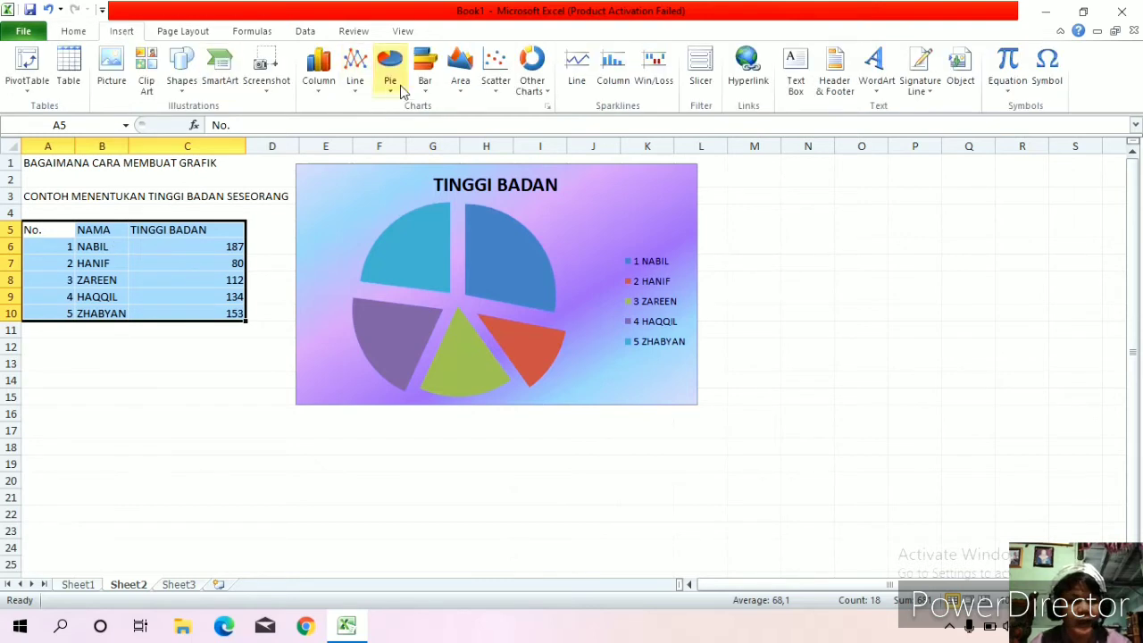
left_click(315, 68)
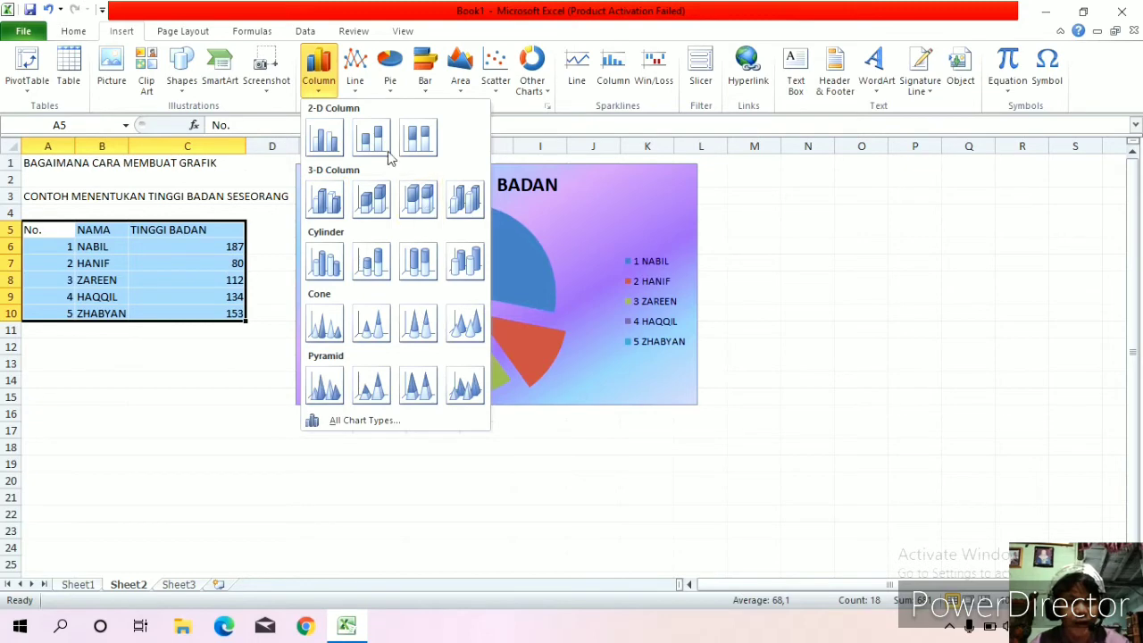
left_click(322, 139)
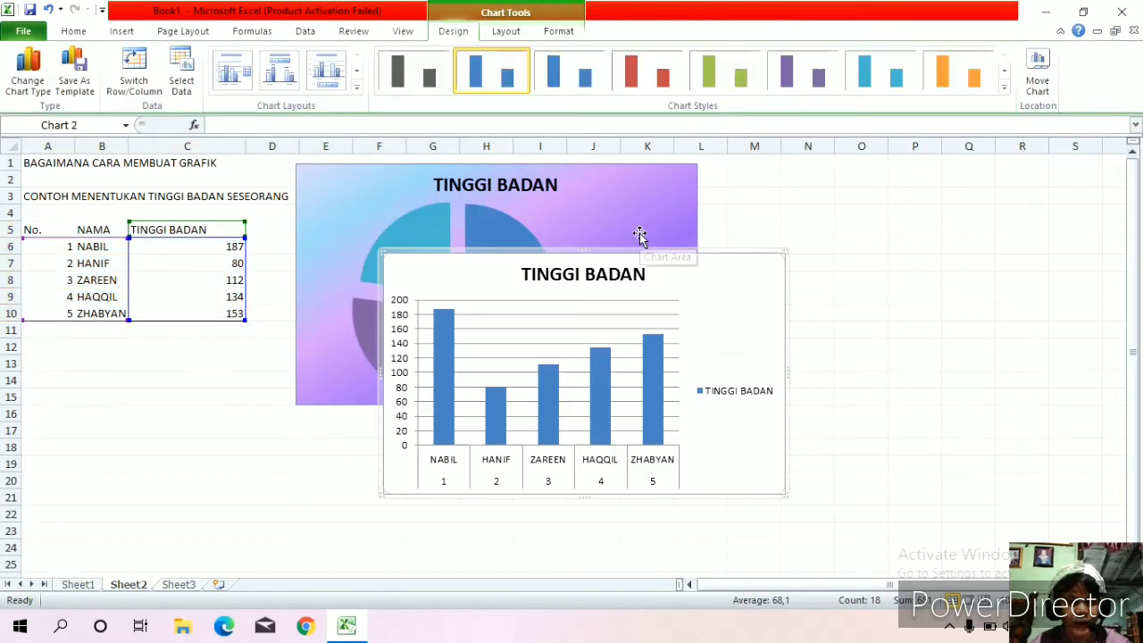